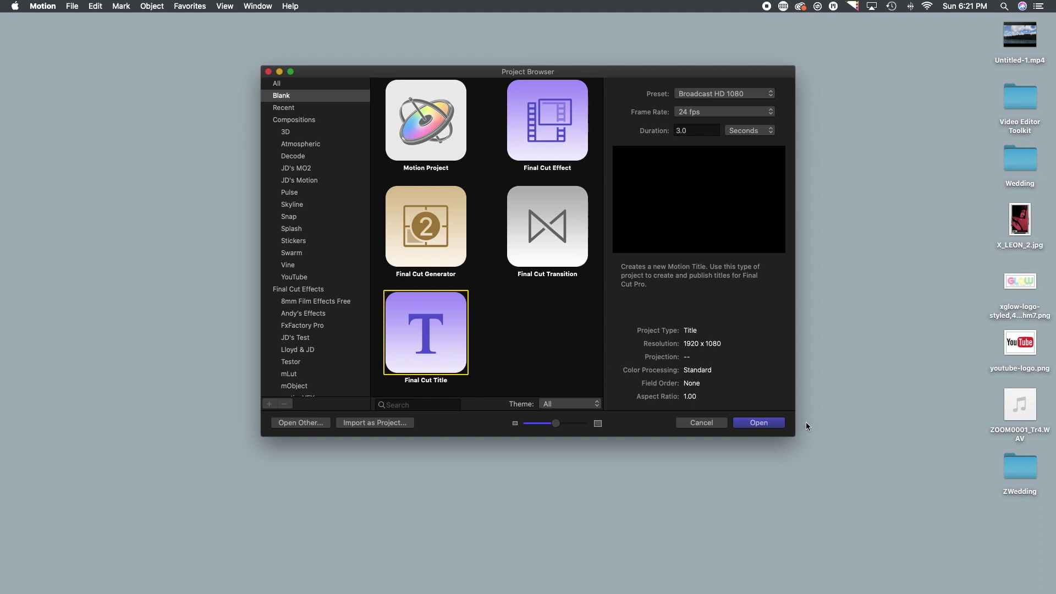
Create the Final Cut Title project and delete its default Type Text Here and Title Background layers
{"action": "left_click", "coordinate": [764, 424]}
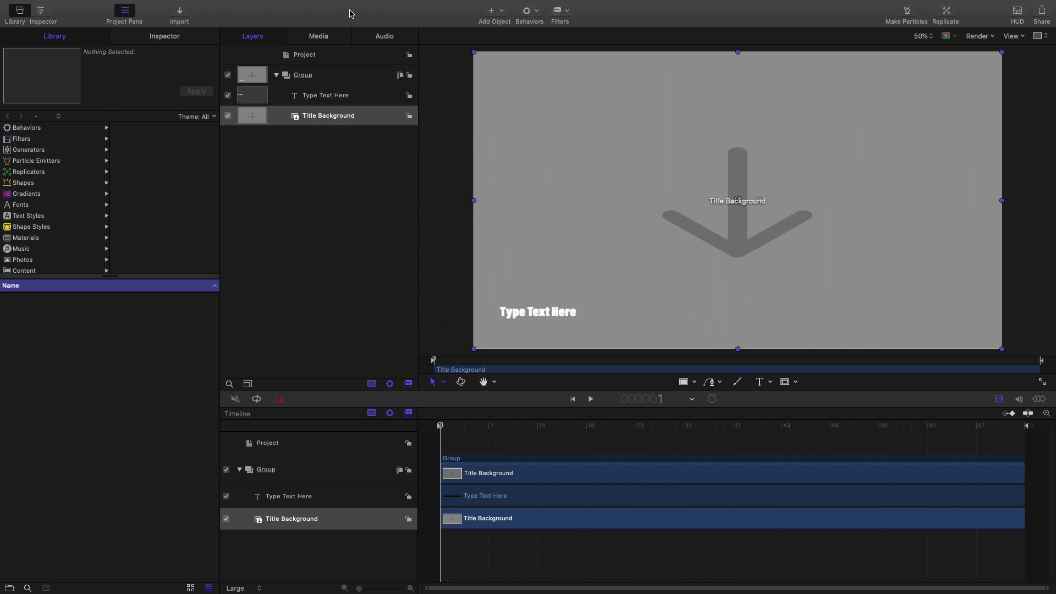
{"action": "left_click", "coordinate": [299, 98]}
{"action": "left_click", "coordinate": [317, 116], "text": "shift"}
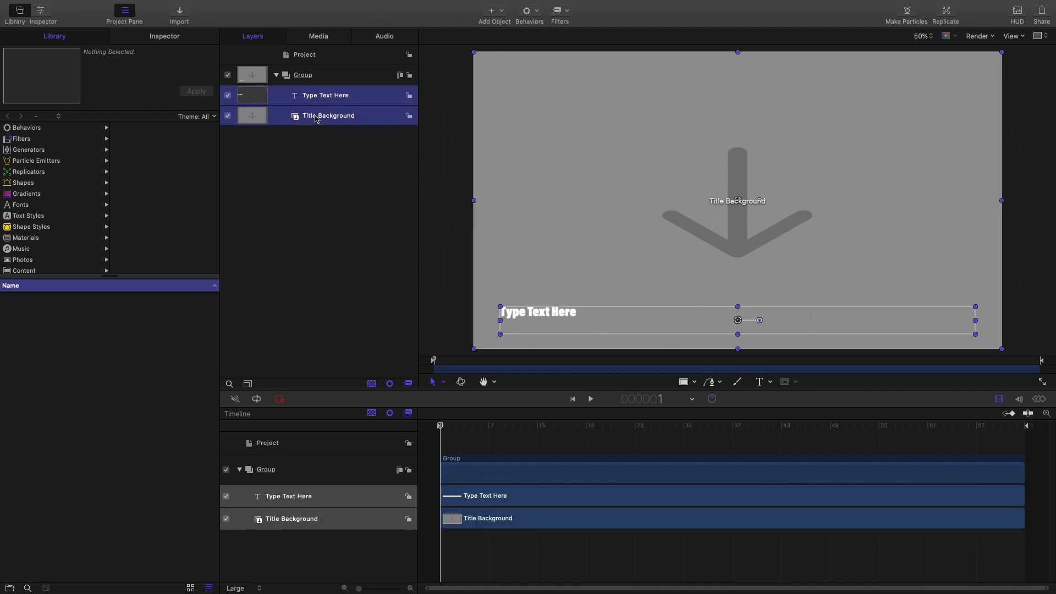
{"action": "key", "text": "Delete"}
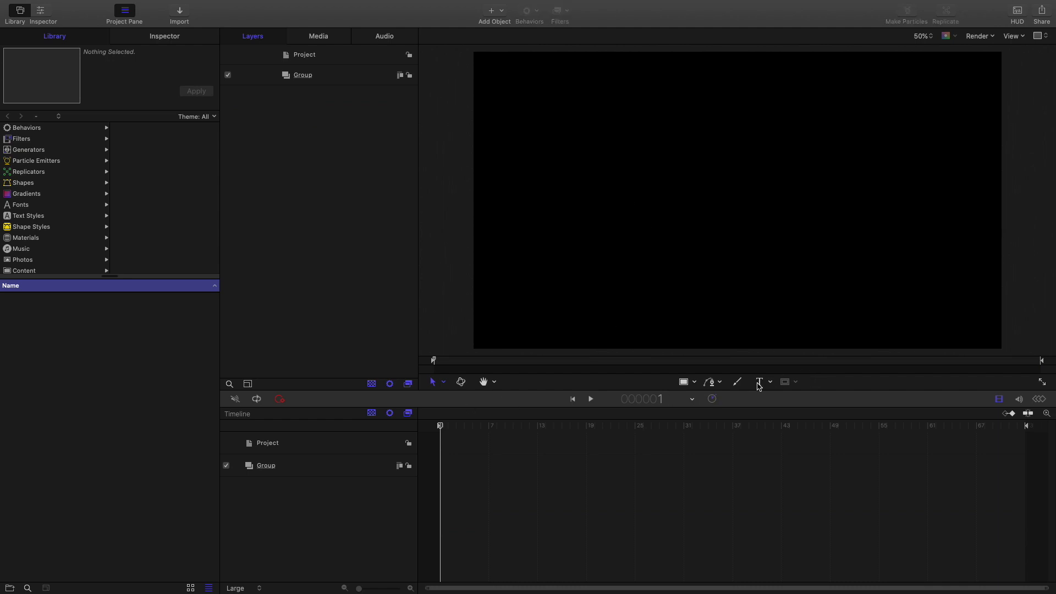
Add a text layer reading GLITCH near the middle of the canvas, starting at frame 2
{"action": "left_click", "coordinate": [445, 427]}
{"action": "left_click", "coordinate": [761, 382]}
{"action": "left_click", "coordinate": [679, 199]}
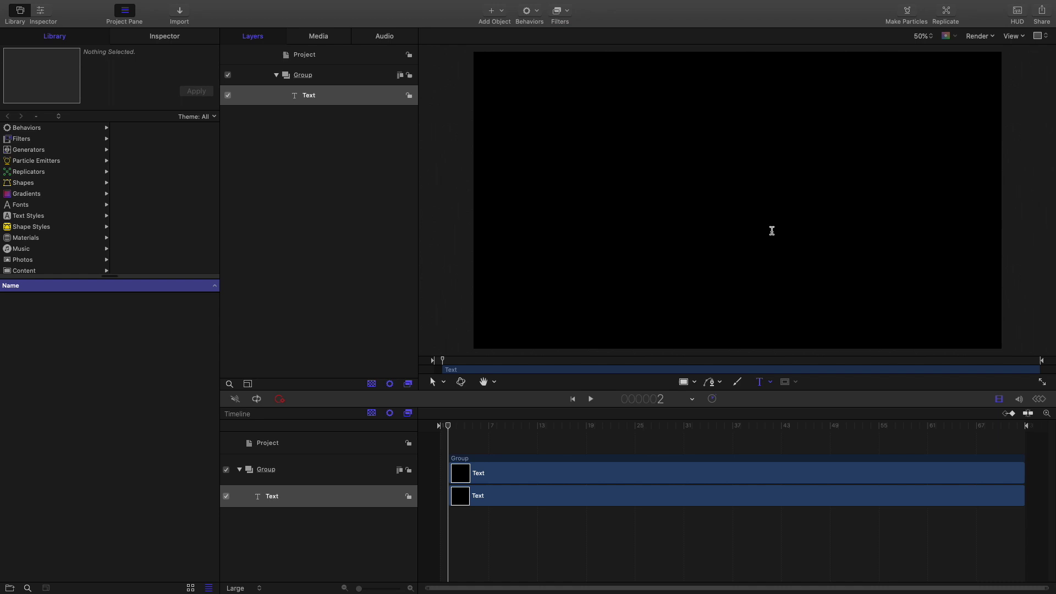
{"action": "type", "text": "GLITCH"}
{"action": "left_click", "coordinate": [433, 382]}
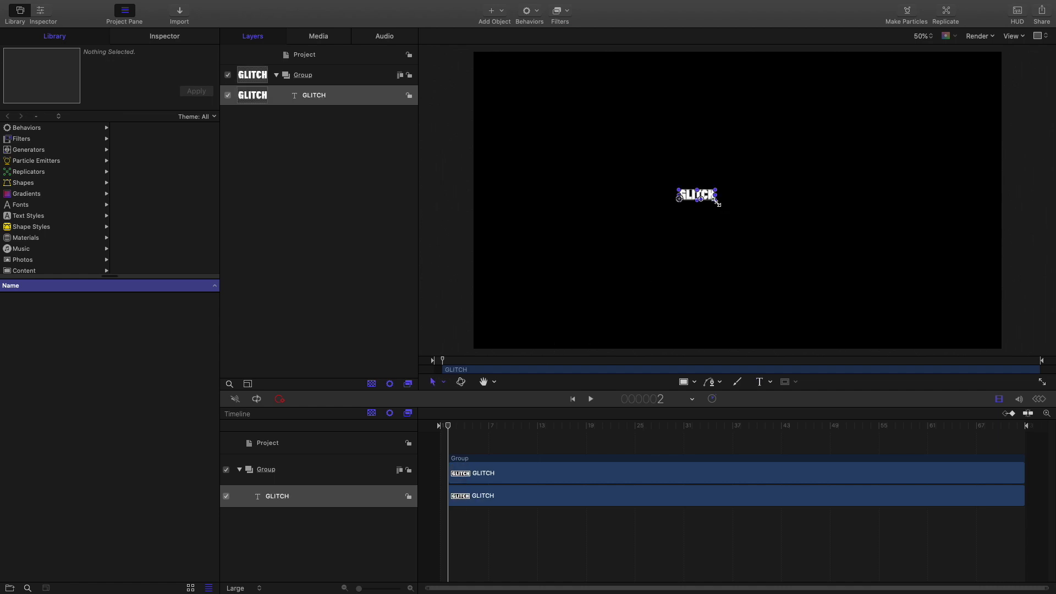
Enlarge the GLITCH text to a bit over half the canvas width and center it in the frame
{"action": "left_click_drag", "start_coordinate": [716, 202], "coordinate": [887, 274]}
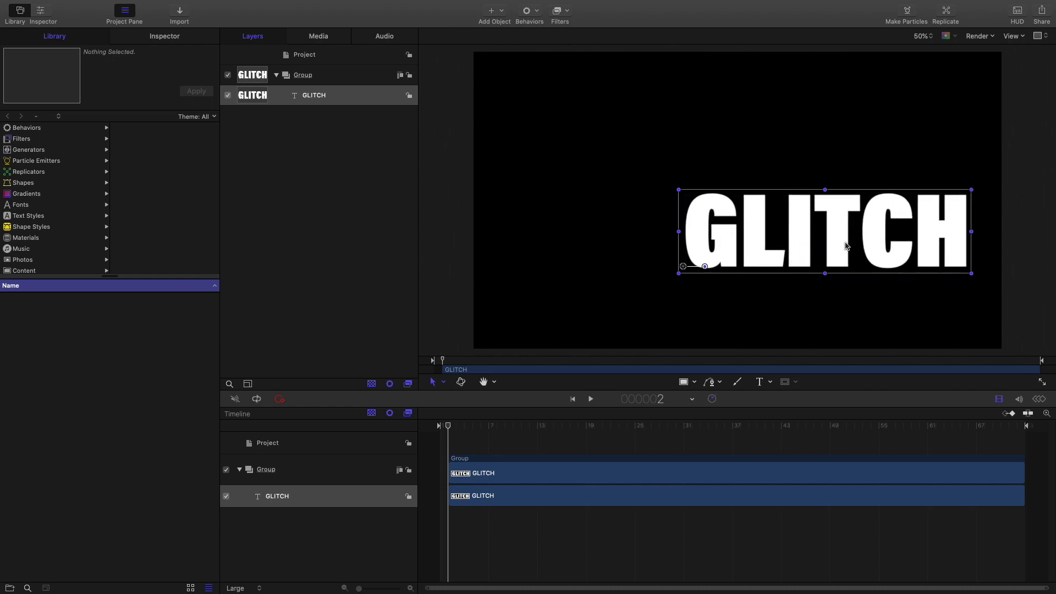
{"action": "left_click_drag", "start_coordinate": [846, 246], "coordinate": [758, 214]}
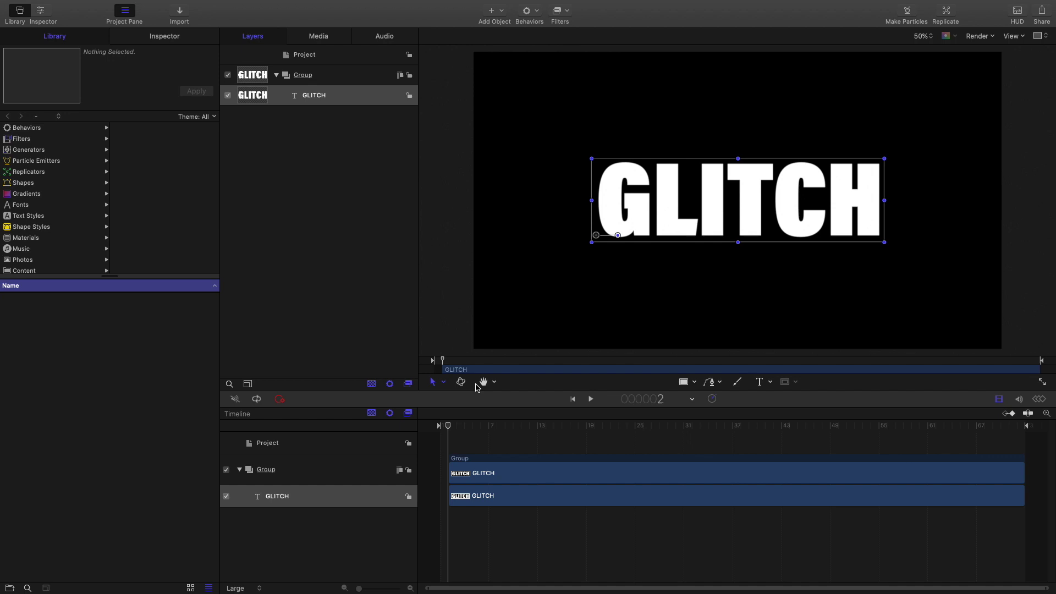
{"action": "mouse_move", "coordinate": [448, 431]}
{"action": "left_mouse_down"}
{"action": "mouse_move", "coordinate": [430, 430]}
{"action": "mouse_move", "coordinate": [447, 431]}
{"action": "left_mouse_up"}
Apply the Bad TV filter to the group containing the text and reduce its Roll to 1
{"action": "left_click", "coordinate": [30, 139]}
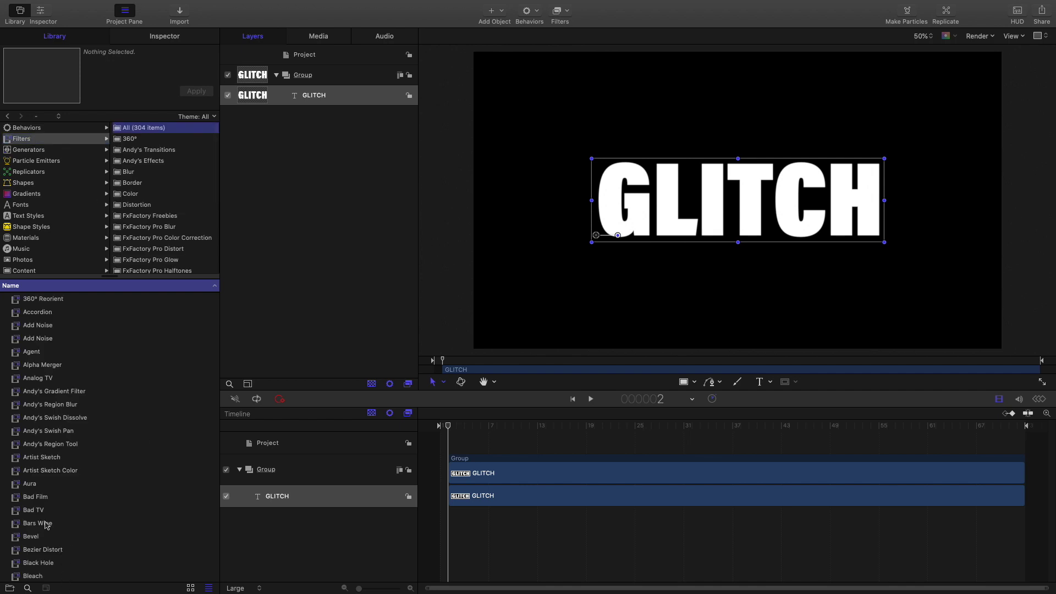
{"action": "left_click", "coordinate": [32, 511]}
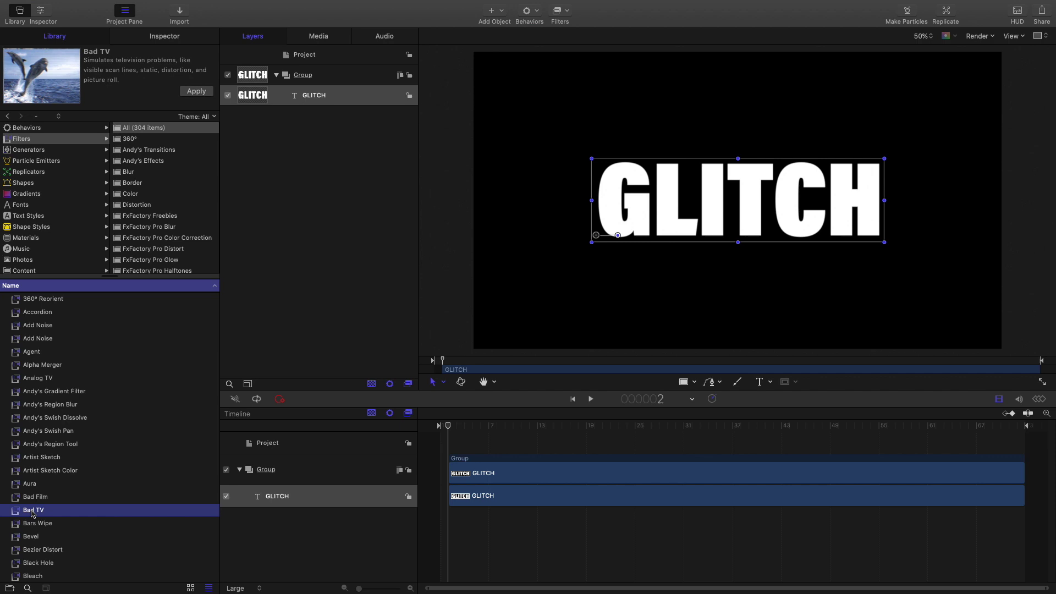
{"action": "left_click_drag", "start_coordinate": [32, 513], "coordinate": [309, 87]}
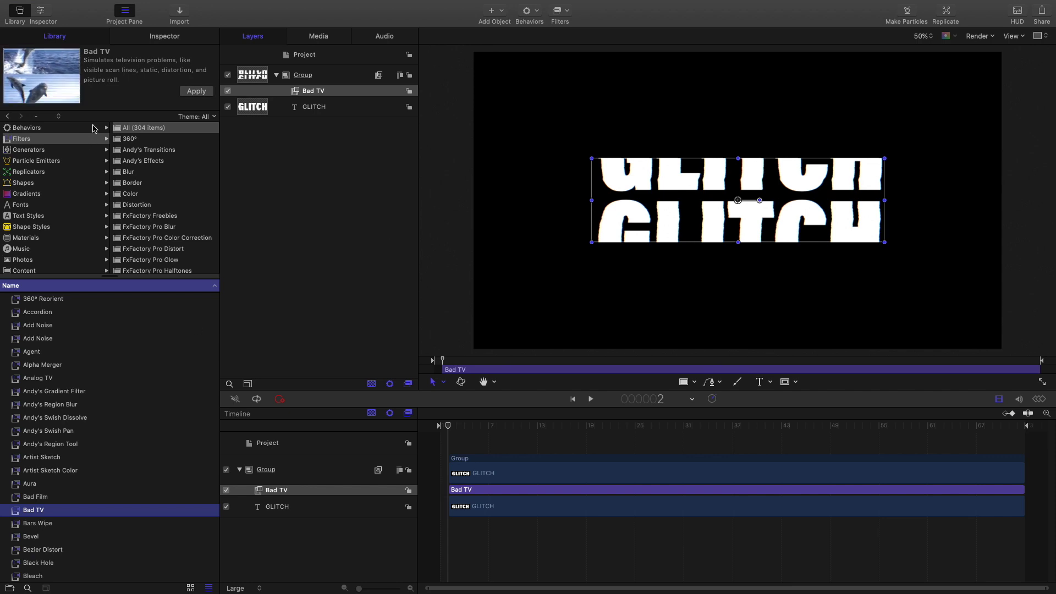
{"action": "left_click", "coordinate": [162, 37]}
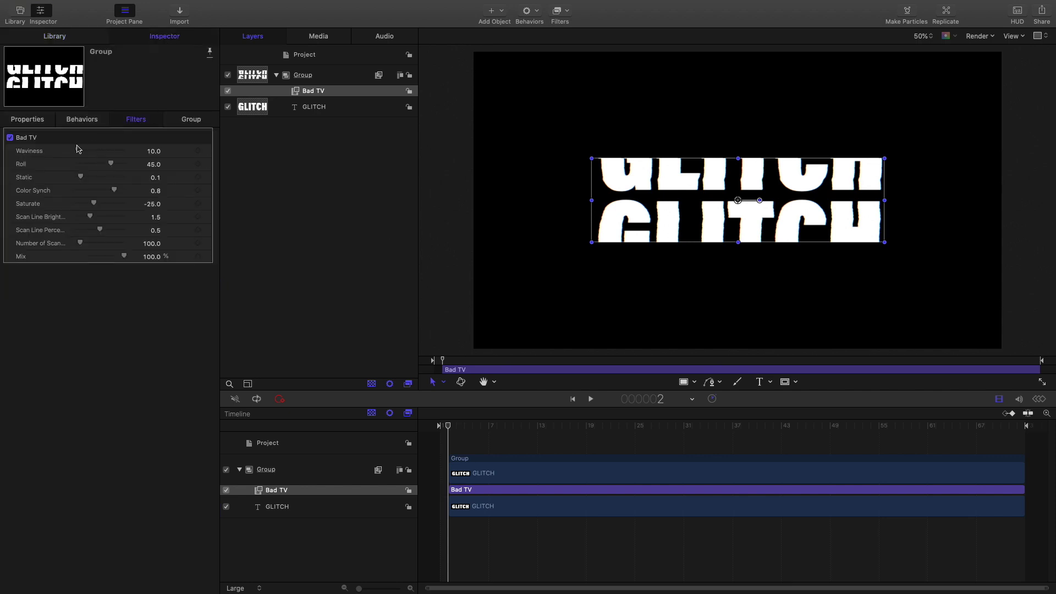
{"action": "left_click_drag", "start_coordinate": [111, 164], "coordinate": [100, 166]}
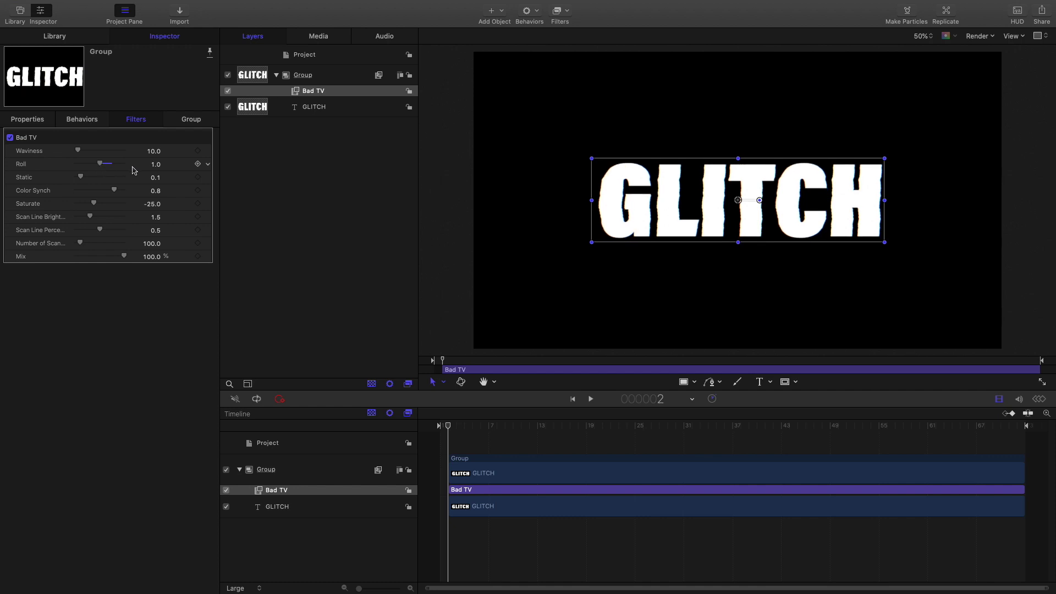
Turn on Fixed Resolution for the group containing the GLITCH text
{"action": "left_click", "coordinate": [309, 75]}
{"action": "left_click", "coordinate": [193, 123]}
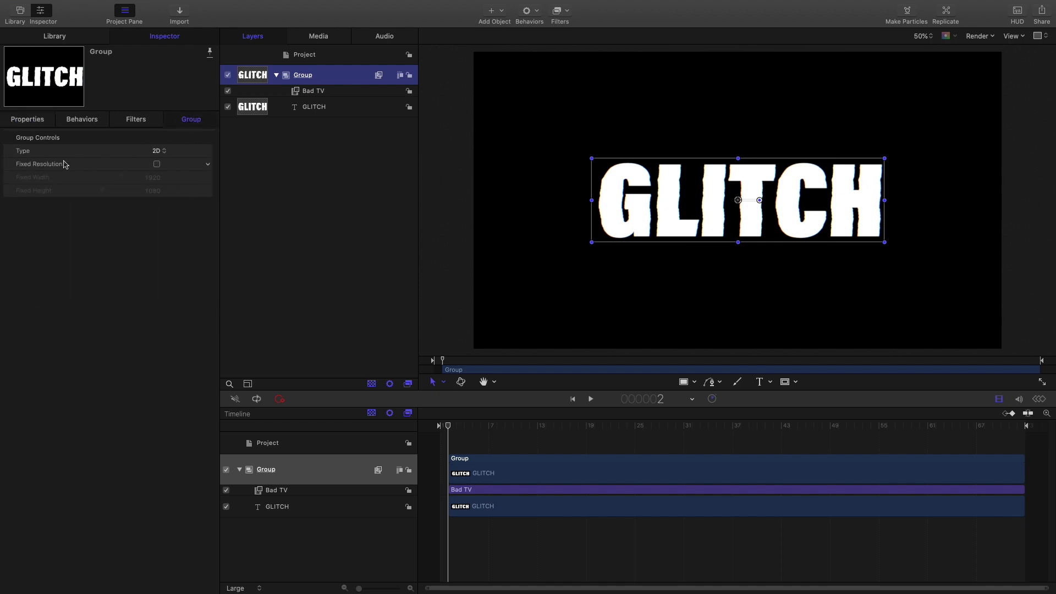
{"action": "left_click", "coordinate": [157, 164]}
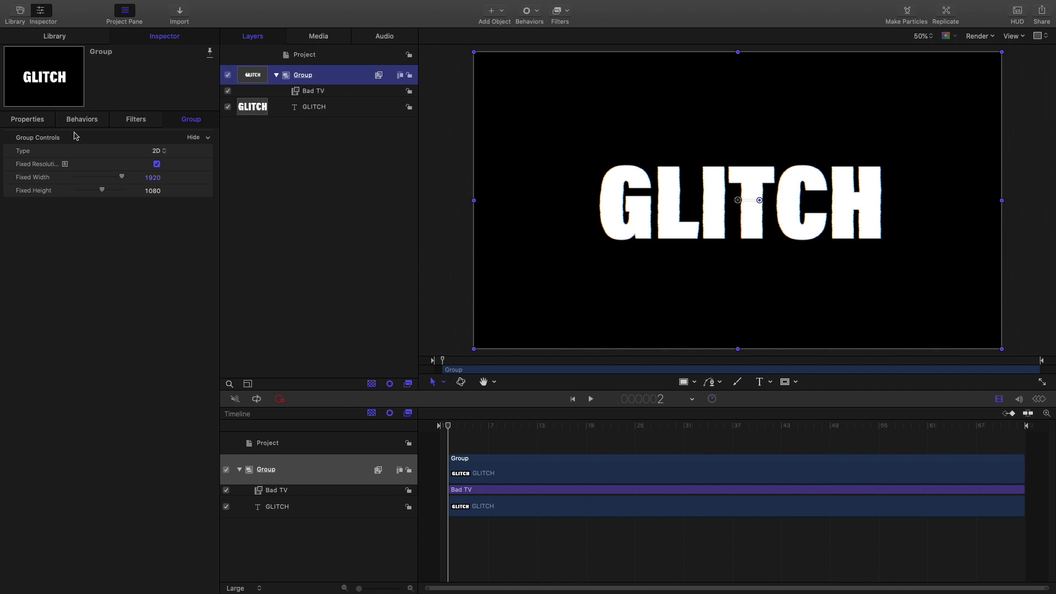
Set the Bad TV filter's Roll to 0
{"action": "left_click", "coordinate": [329, 95]}
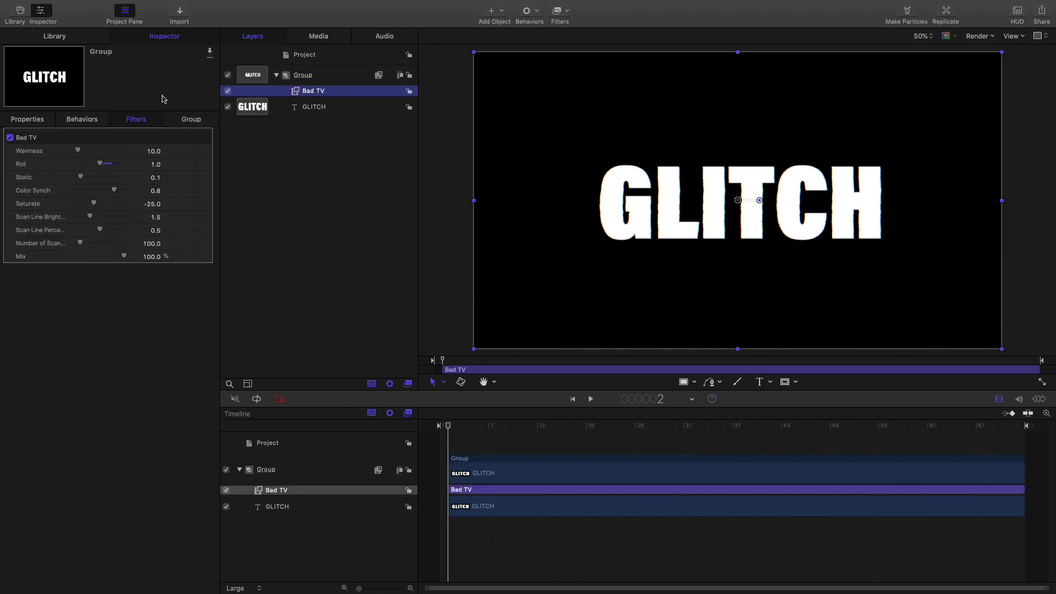
{"action": "left_click", "coordinate": [100, 164]}
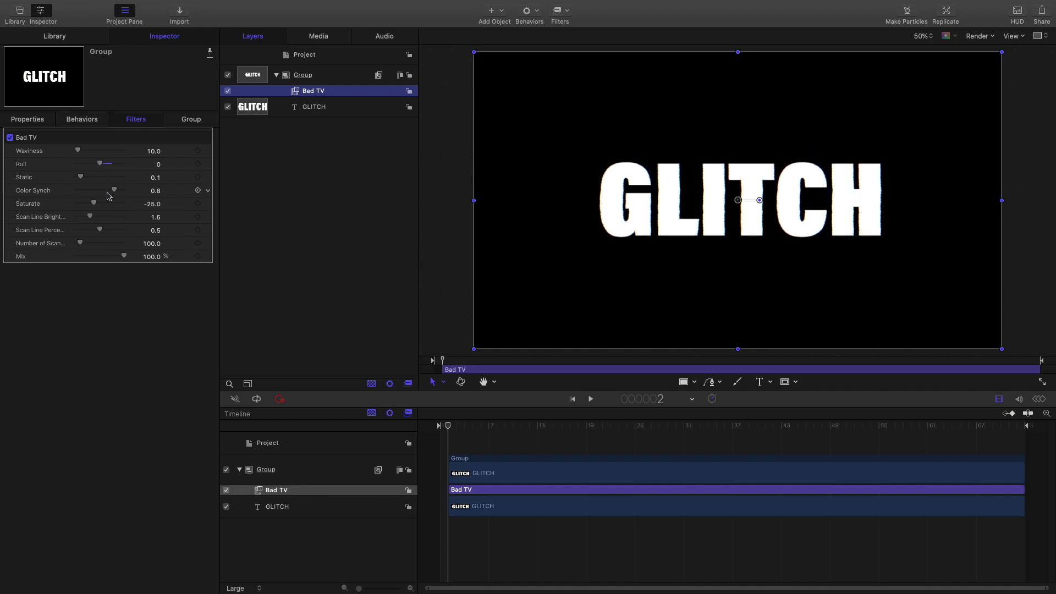
{"action": "left_click", "coordinate": [102, 167]}
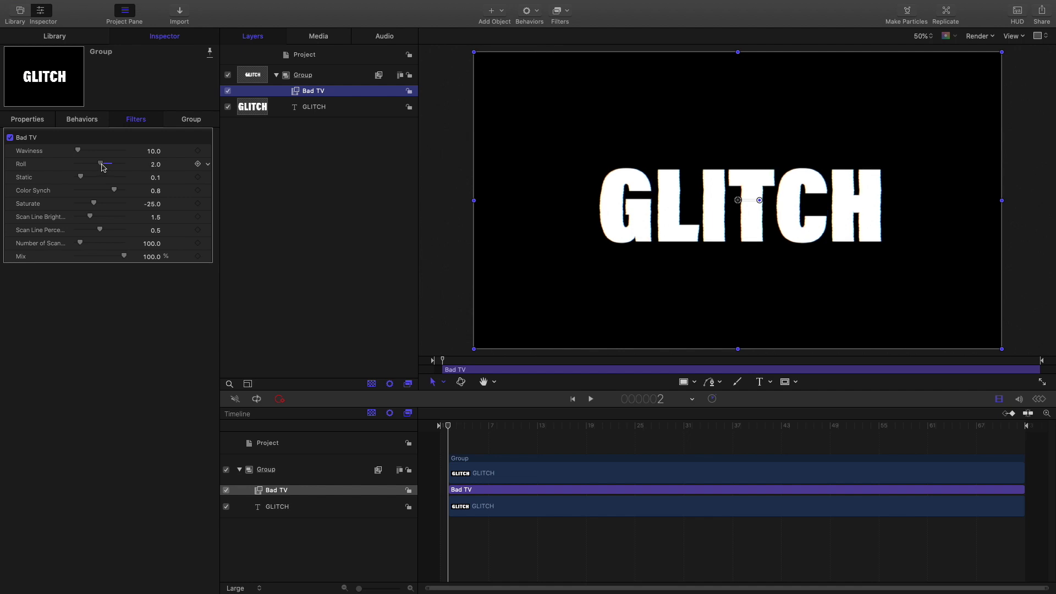
{"action": "left_click", "coordinate": [102, 167]}
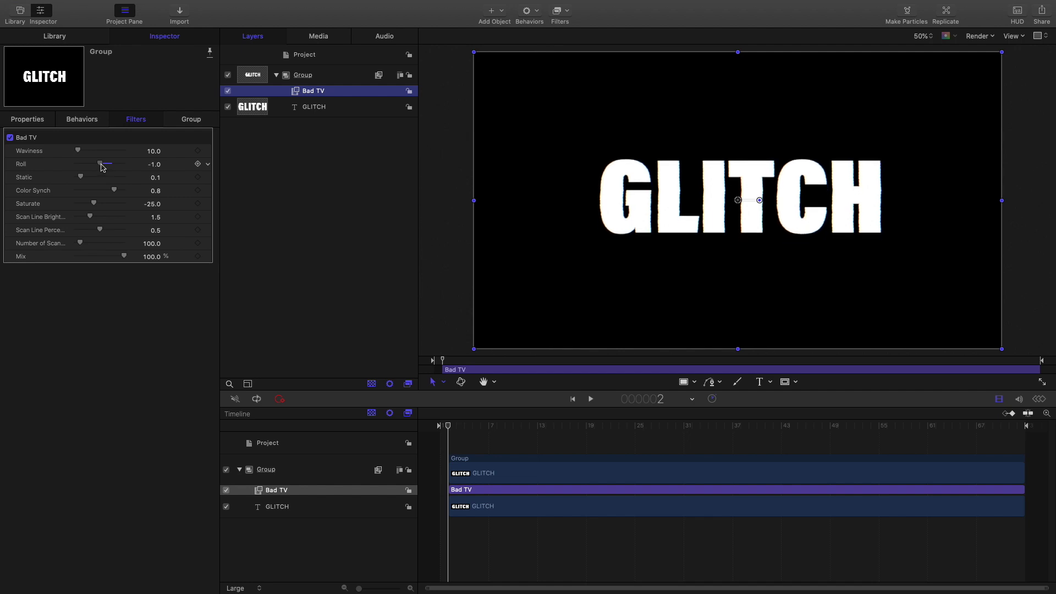
{"action": "left_click", "coordinate": [102, 167]}
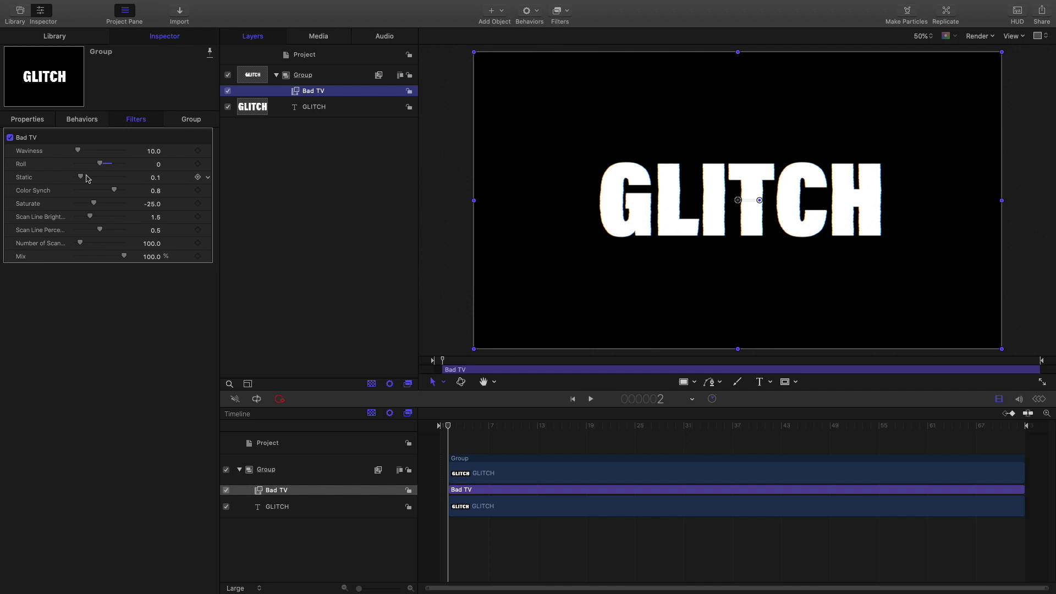
Set Bad TV's Static to 0.29, Waviness to 27, Color Synch to 0.5, scan line brightness to 0.82, percentage to 0.52 and number to 571
{"action": "left_click_drag", "start_coordinate": [85, 177], "coordinate": [85, 152]}
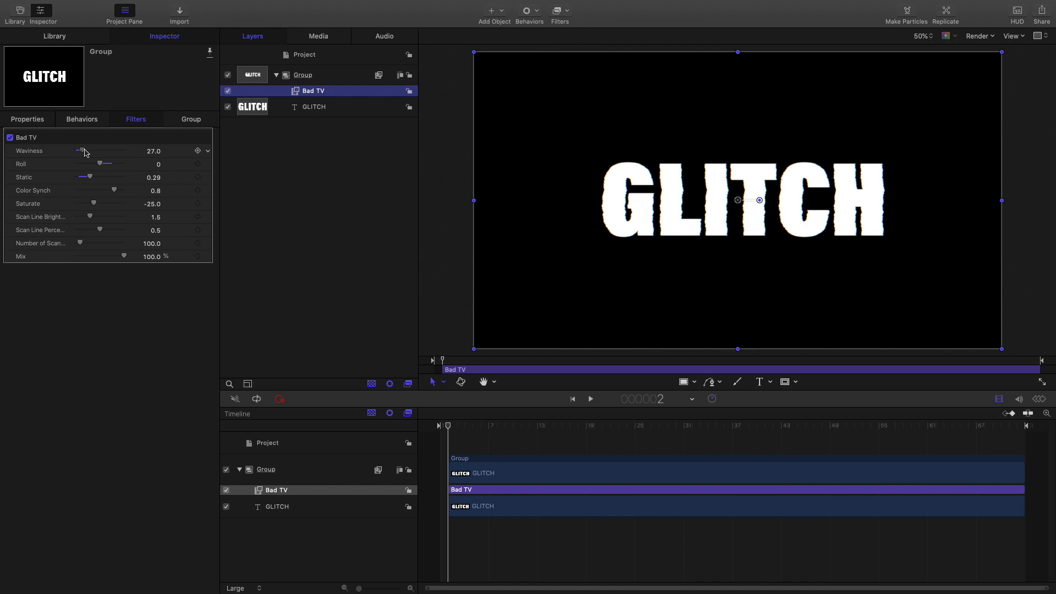
{"action": "mouse_move", "coordinate": [114, 191]}
{"action": "left_mouse_down"}
{"action": "mouse_move", "coordinate": [134, 194]}
{"action": "mouse_move", "coordinate": [84, 188]}
{"action": "mouse_move", "coordinate": [114, 191]}
{"action": "mouse_move", "coordinate": [99, 189]}
{"action": "left_mouse_up"}
{"action": "mouse_move", "coordinate": [94, 218]}
{"action": "left_mouse_down"}
{"action": "mouse_move", "coordinate": [76, 218]}
{"action": "mouse_move", "coordinate": [104, 233]}
{"action": "left_mouse_up"}
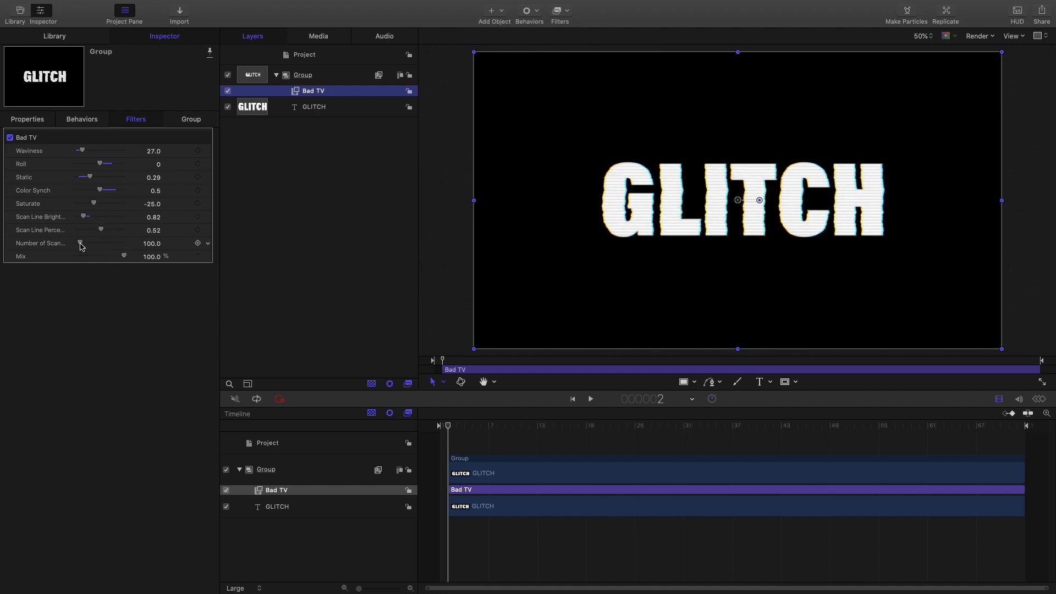
{"action": "left_click_drag", "start_coordinate": [81, 247], "coordinate": [102, 246]}
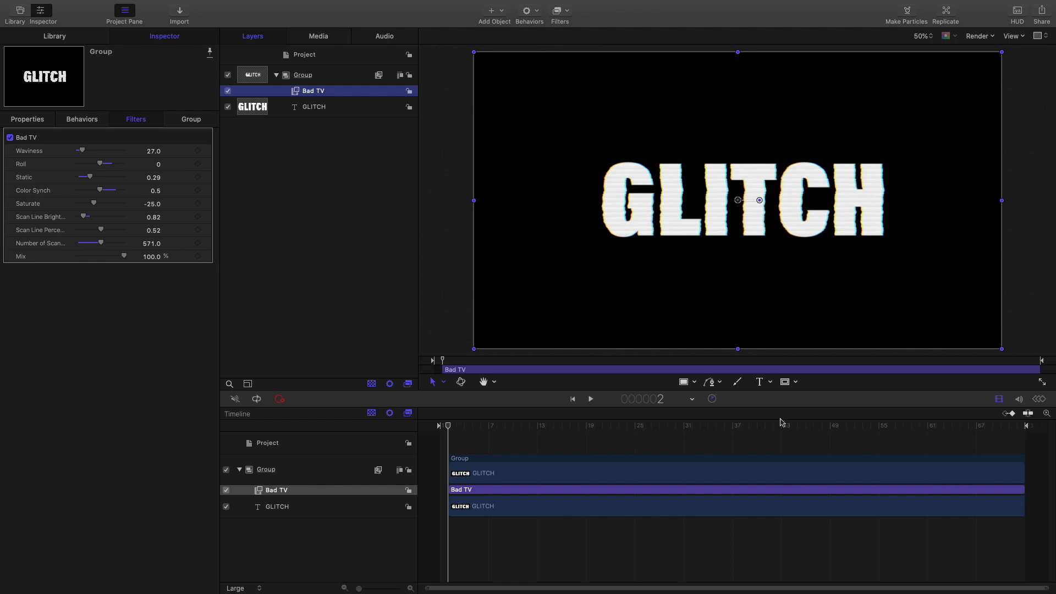
Trim the Bad TV filter in the timeline to last a single frame at frame 2
{"action": "key", "text": "Right"}
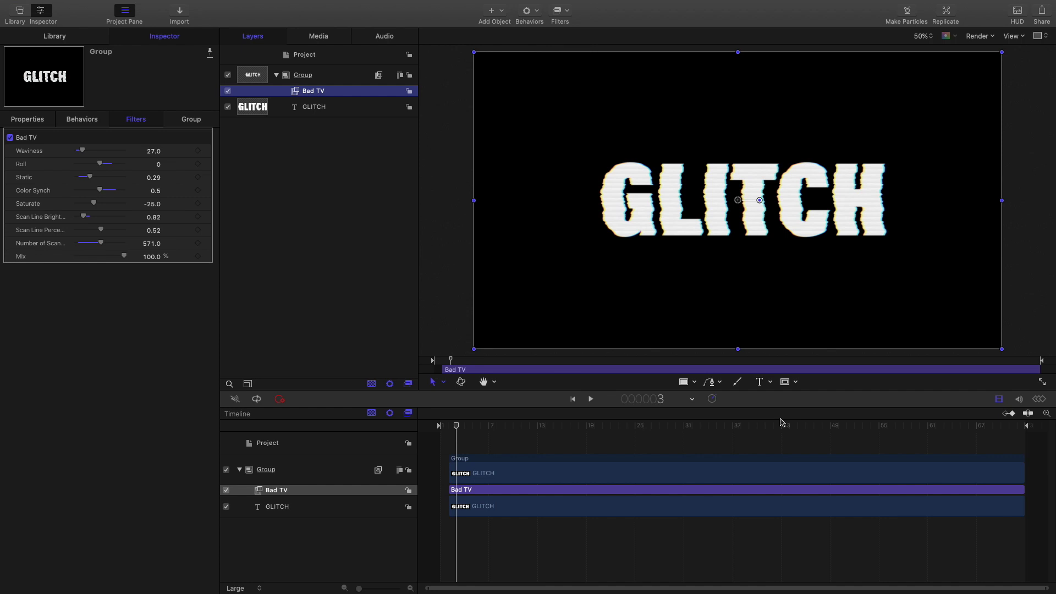
{"action": "key", "text": "alt+bracketright"}
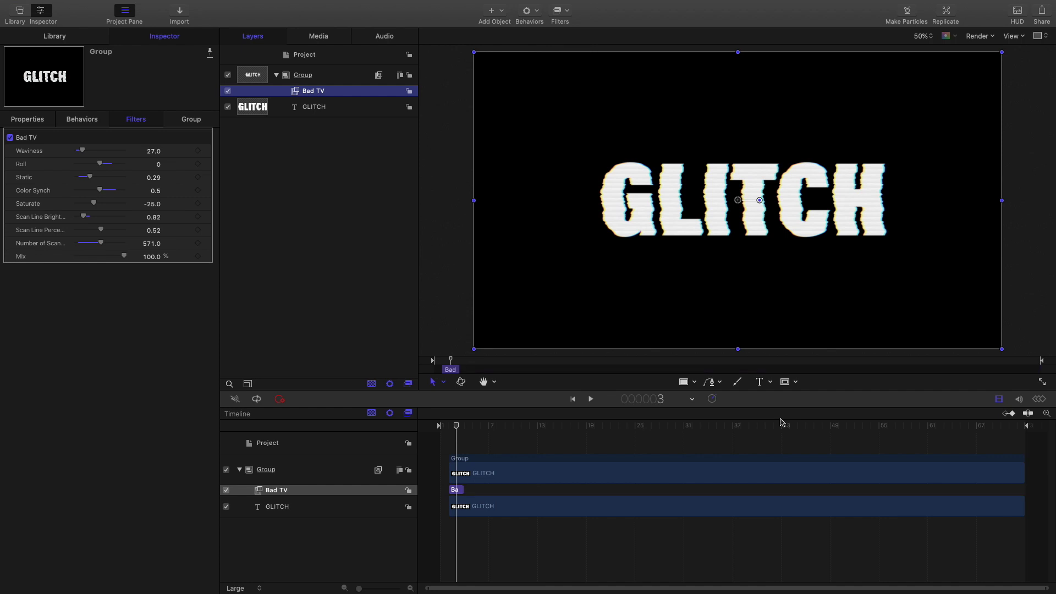
{"action": "key", "text": "Right"}
{"action": "key", "text": "Left"}
{"action": "key", "text": "Right"}
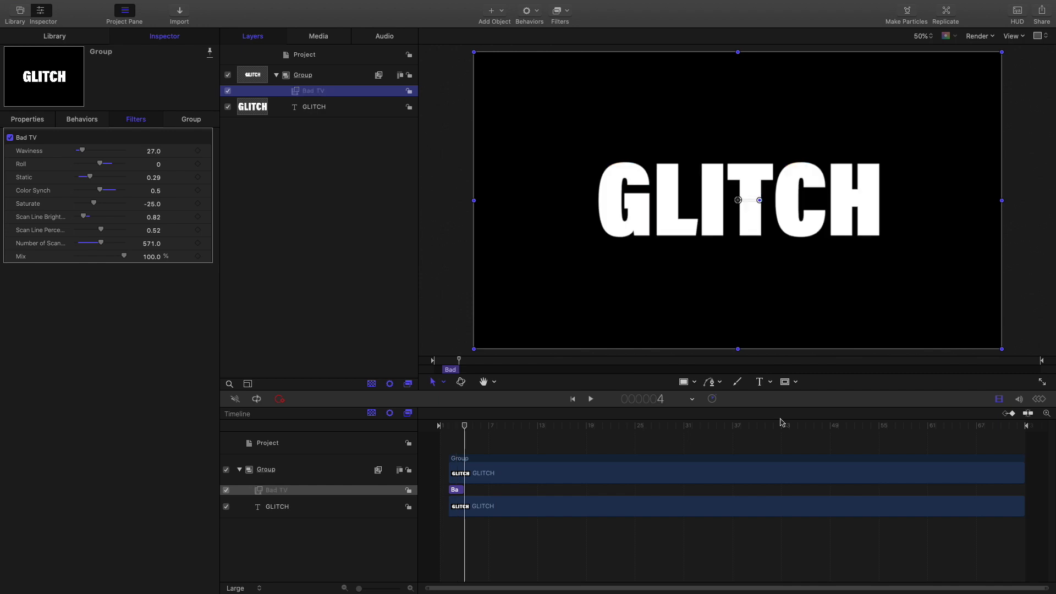
{"action": "key", "text": "Left"}
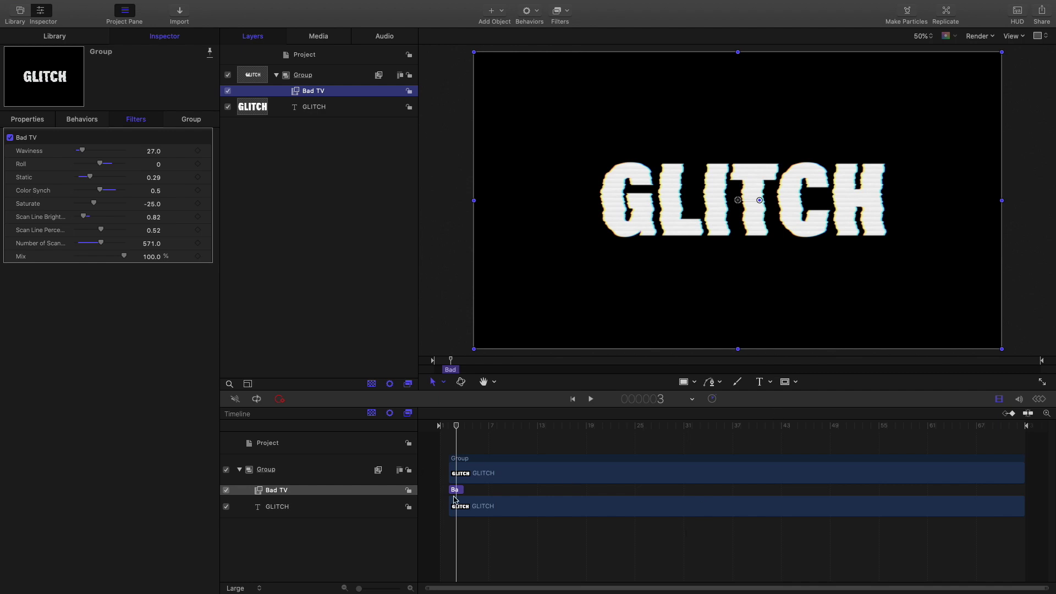
{"action": "left_click_drag", "start_coordinate": [462, 489], "coordinate": [457, 489]}
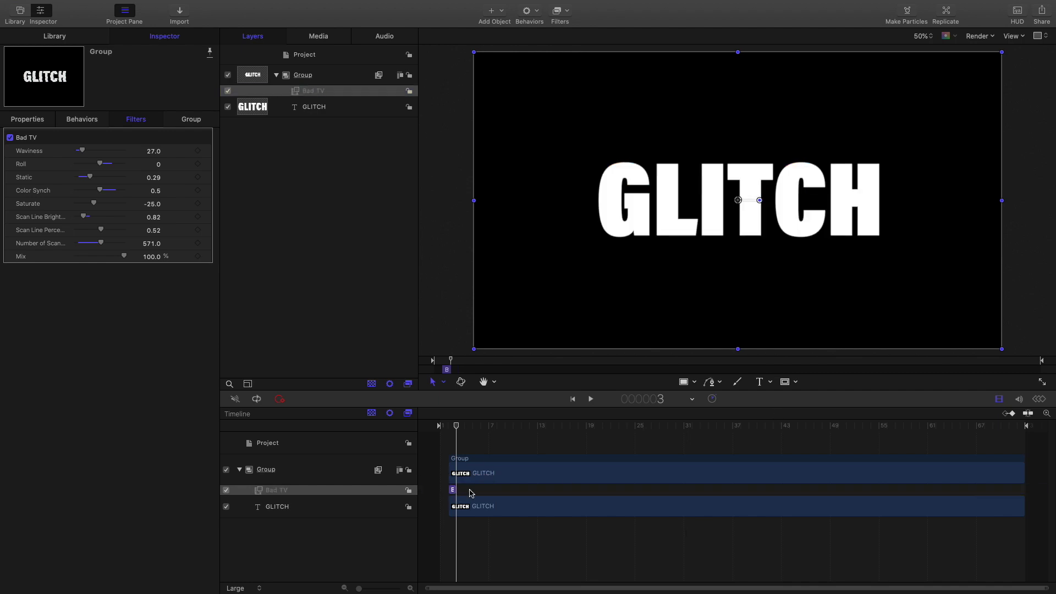
Add a second Bad TV filter to the group and trim it to a single frame at frame 4
{"action": "key", "text": "Home"}
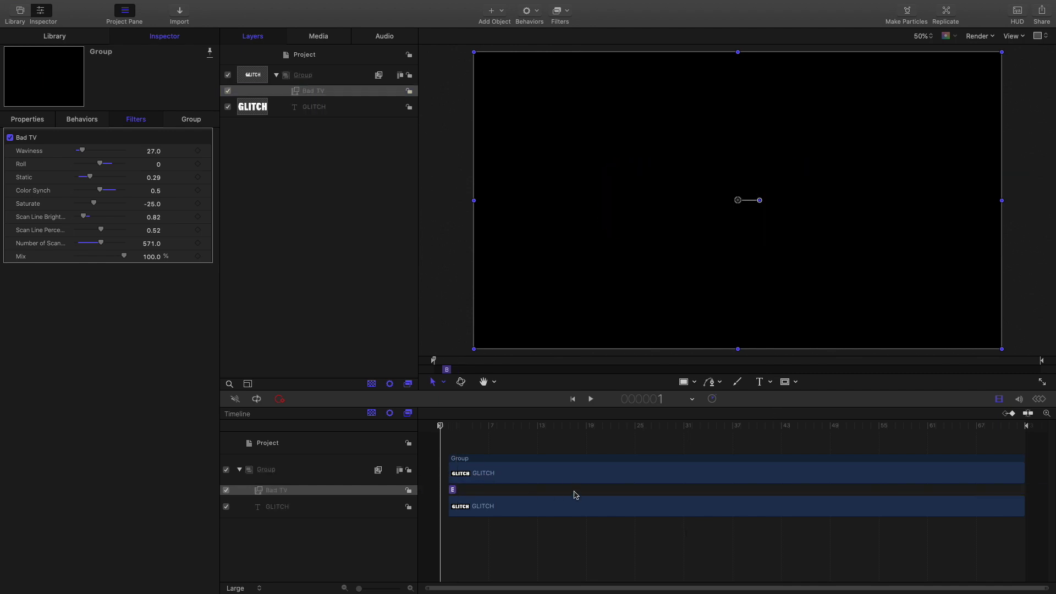
{"action": "key", "text": "Right"}
{"action": "key", "text": "Right"}
{"action": "key", "text": "Right"}
{"action": "left_click", "coordinate": [307, 91]}
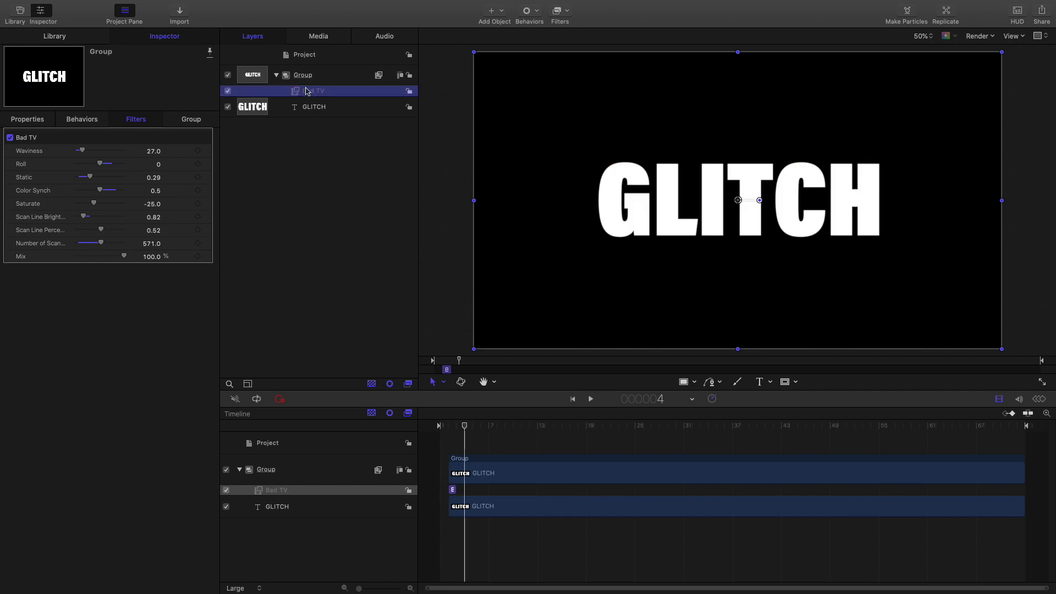
{"action": "left_click", "coordinate": [64, 34]}
{"action": "left_click_drag", "start_coordinate": [34, 510], "coordinate": [351, 94]}
{"action": "left_click_drag", "start_coordinate": [449, 490], "coordinate": [464, 490]}
{"action": "key", "text": "o"}
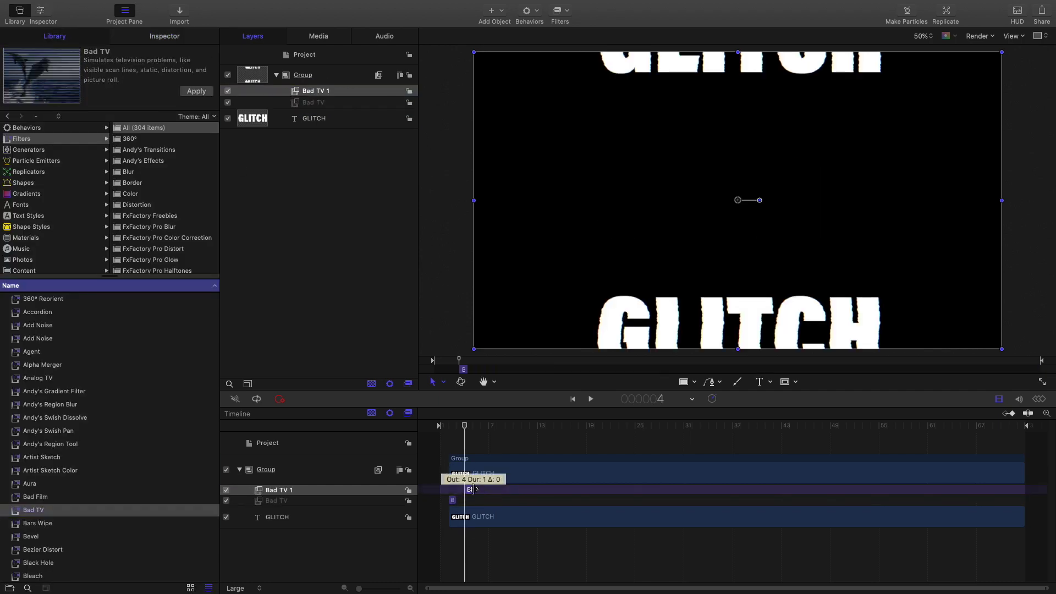
Add a third Bad TV filter to the group and trim it to a single frame at frame 6
{"action": "left_click", "coordinate": [451, 428]}
{"action": "mouse_move", "coordinate": [451, 428]}
{"action": "left_mouse_down"}
{"action": "mouse_move", "coordinate": [473, 429]}
{"action": "mouse_move", "coordinate": [413, 425]}
{"action": "mouse_move", "coordinate": [548, 408]}
{"action": "mouse_move", "coordinate": [465, 439]}
{"action": "left_mouse_up"}
{"action": "key", "text": "Right"}
{"action": "key", "text": "Right"}
{"action": "left_click_drag", "start_coordinate": [34, 510], "coordinate": [304, 97]}
{"action": "left_click_drag", "start_coordinate": [450, 490], "coordinate": [482, 487]}
{"action": "left_click_drag", "start_coordinate": [1025, 489], "coordinate": [489, 486]}
Set the Bad TV filter at frame 6 to Roll 6, Color Synch 0.51 and Waviness 38
{"action": "left_click", "coordinate": [163, 36]}
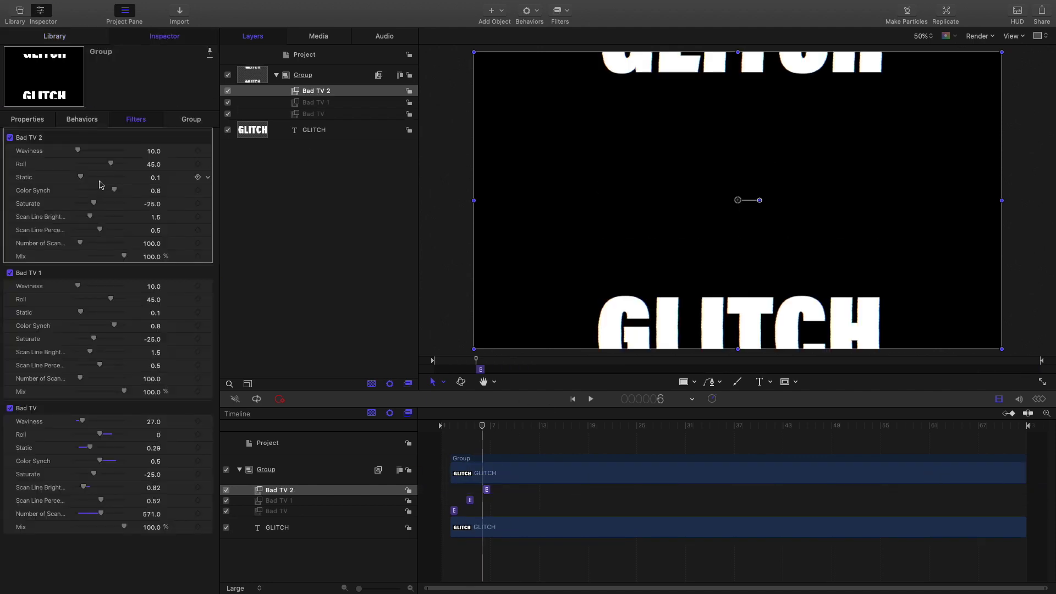
{"action": "left_click_drag", "start_coordinate": [111, 164], "coordinate": [100, 190]}
{"action": "left_click_drag", "start_coordinate": [77, 150], "coordinate": [85, 150]}
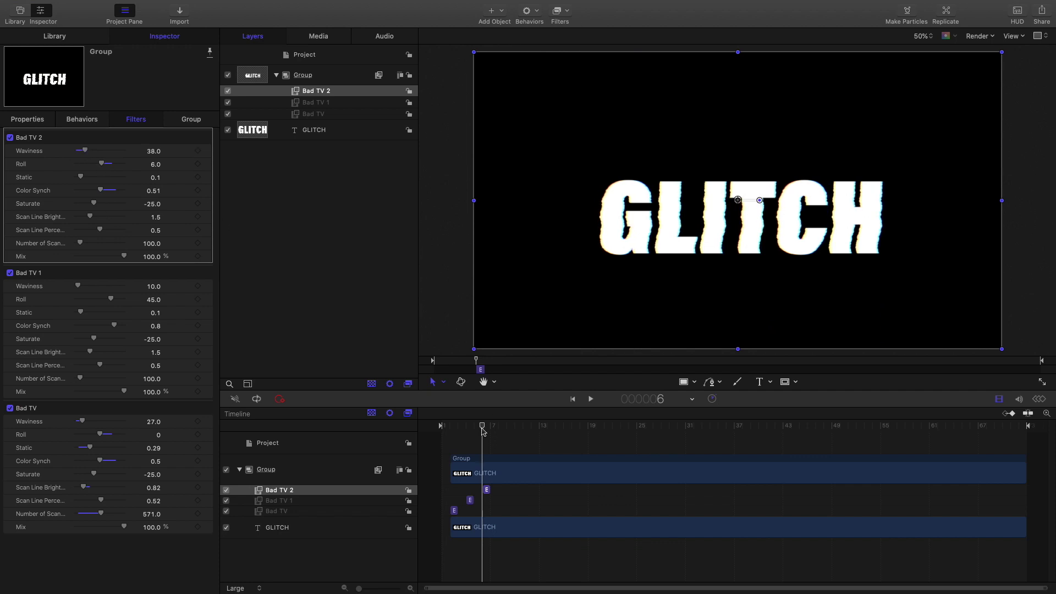
Duplicate the first Bad TV filter and place one of the two instances at frame 8
{"action": "left_click_drag", "start_coordinate": [482, 428], "coordinate": [579, 433]}
{"action": "left_click", "coordinate": [498, 428]}
{"action": "left_click", "coordinate": [455, 510]}
{"action": "right_click", "coordinate": [454, 510]}
{"action": "left_click", "coordinate": [478, 429]}
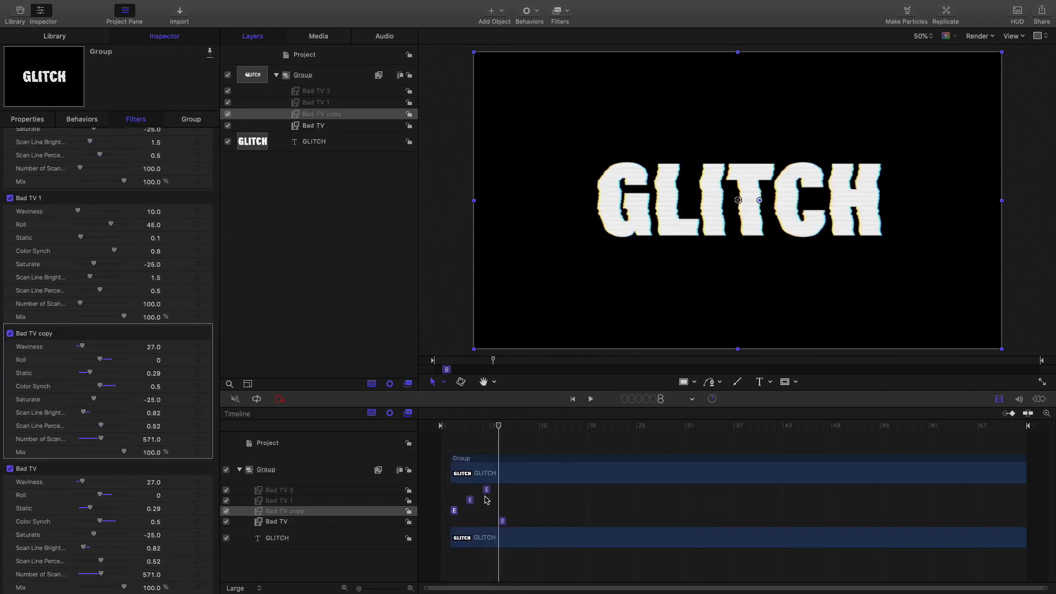
Duplicate the Bad TV filter at frame 6 and place one of the two instances at frame 10
{"action": "right_click", "coordinate": [488, 492]}
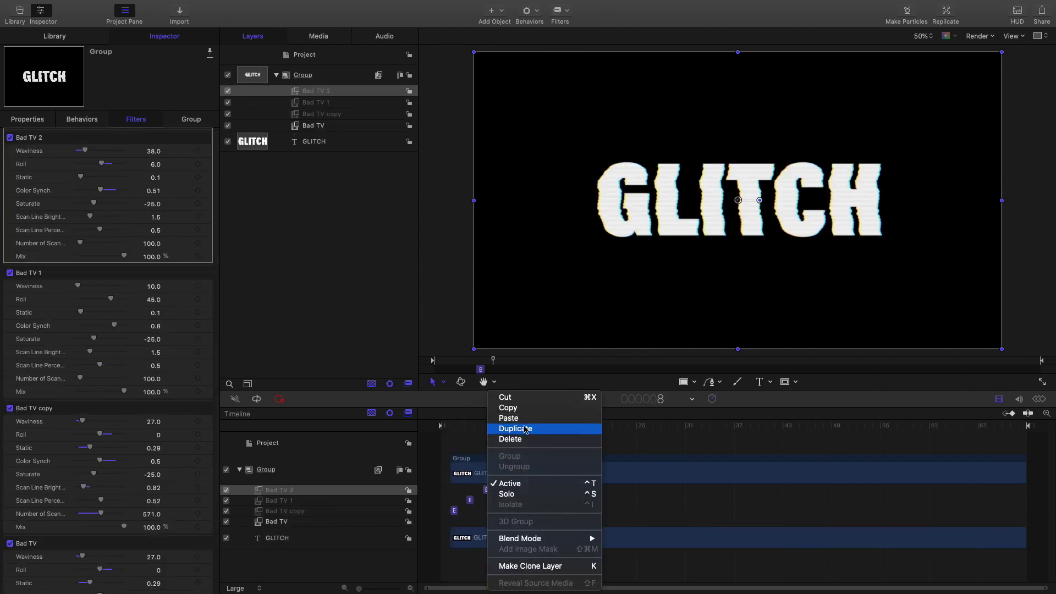
{"action": "left_click", "coordinate": [525, 430]}
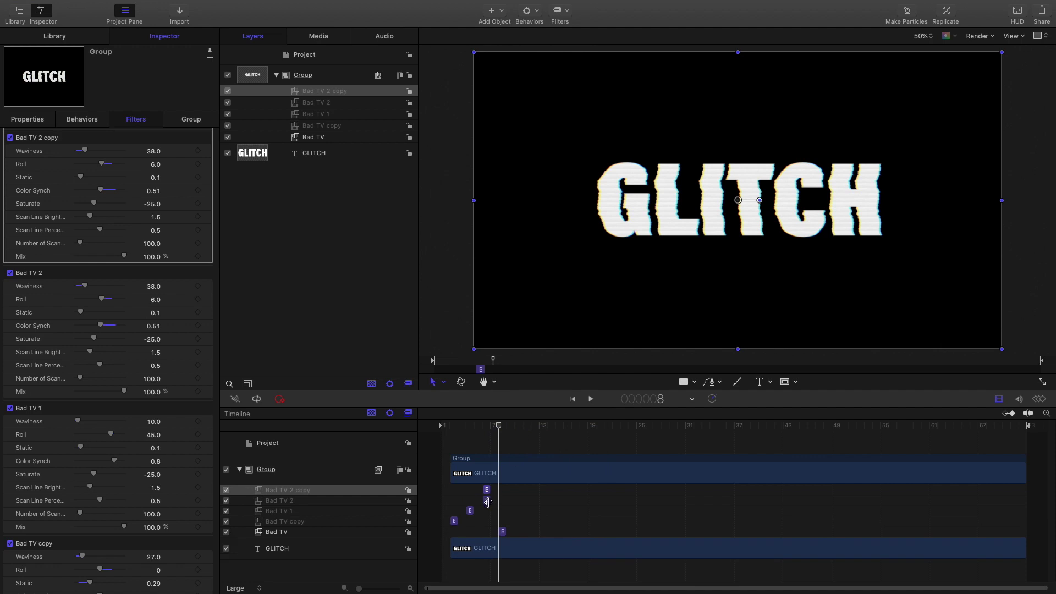
{"action": "left_click_drag", "start_coordinate": [489, 504], "coordinate": [524, 504]}
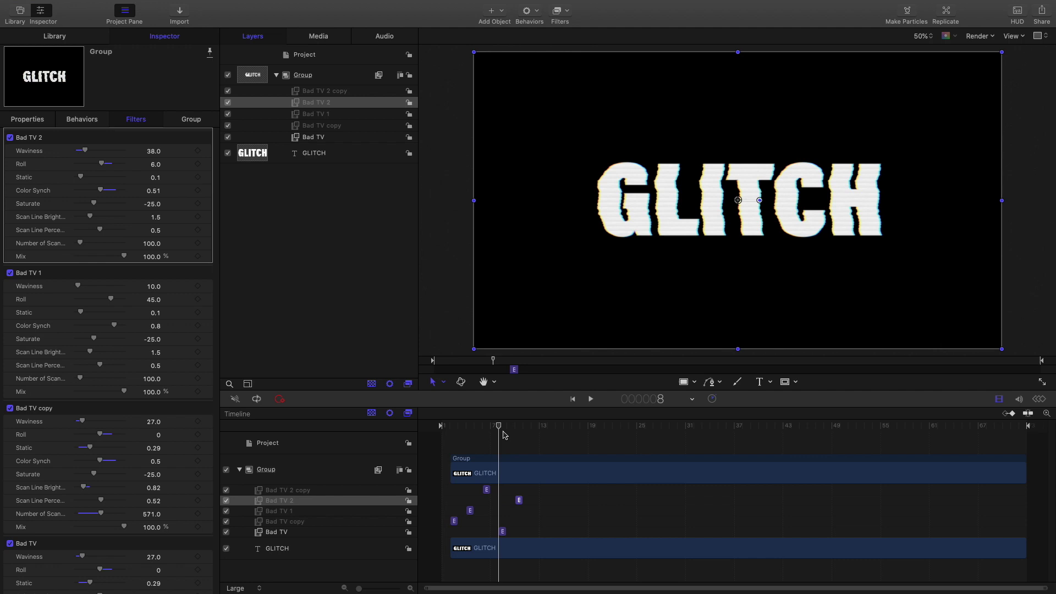
Play the animation, and duplicate the Bad TV filter at frame 2, placing one of the two instances at frame 12
{"action": "key", "text": "space"}
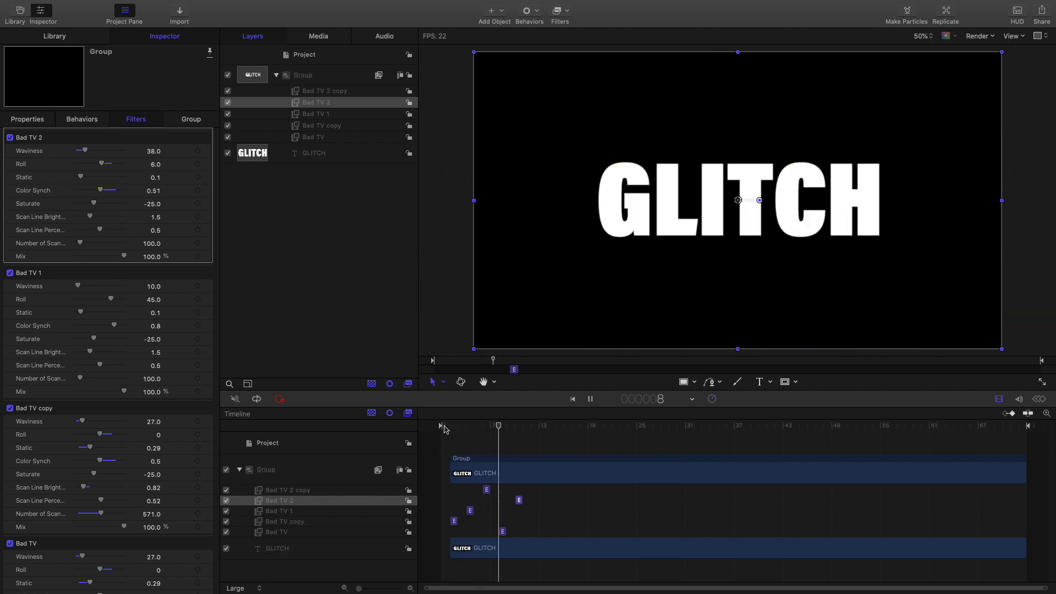
{"action": "left_click_drag", "start_coordinate": [448, 430], "coordinate": [452, 431]}
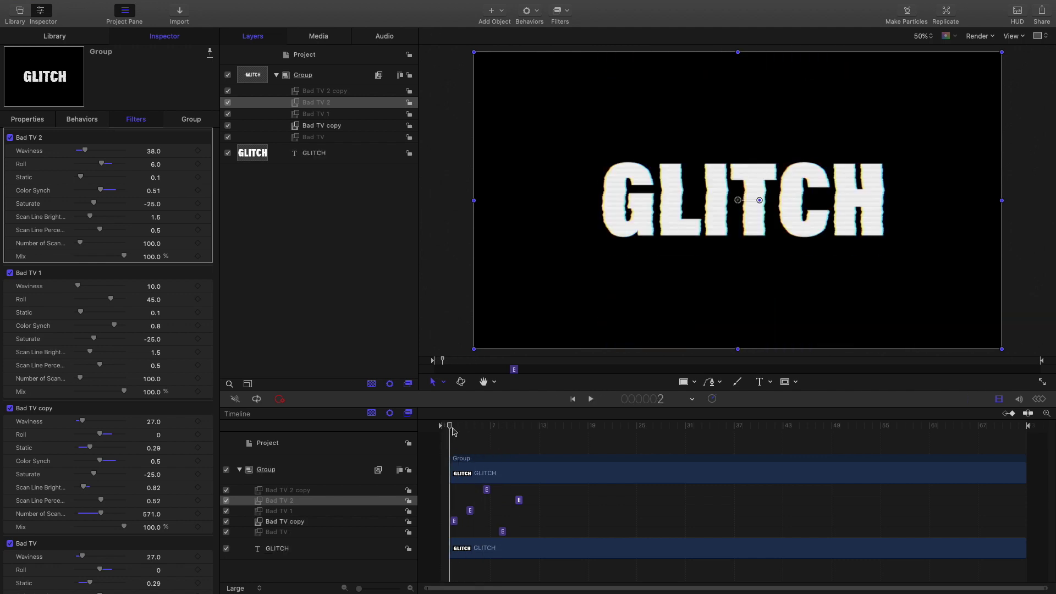
{"action": "right_click", "coordinate": [455, 523]}
{"action": "left_click", "coordinate": [486, 430]}
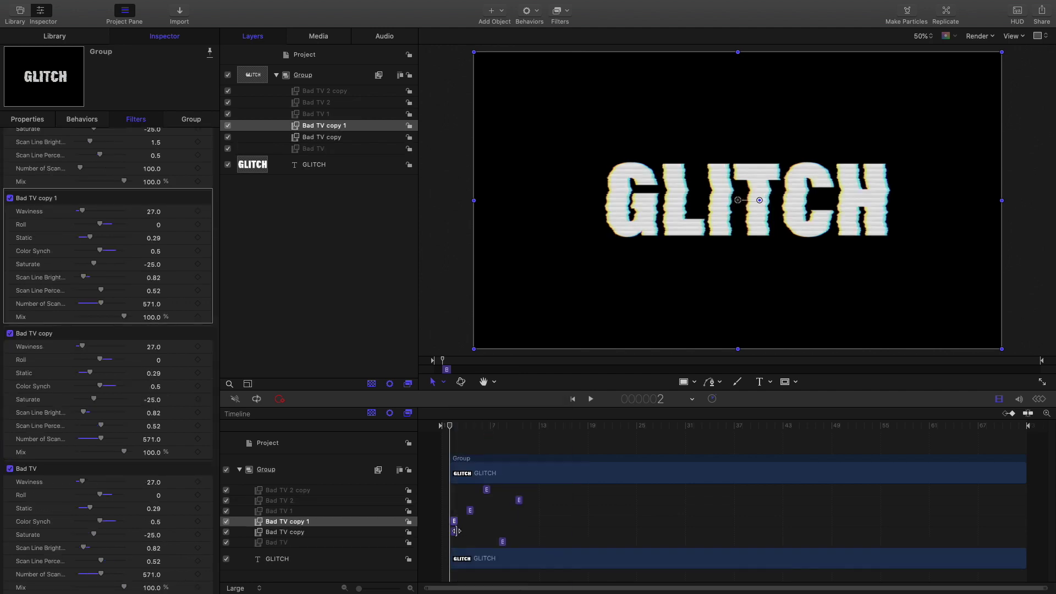
{"action": "left_click_drag", "start_coordinate": [454, 537], "coordinate": [535, 538]}
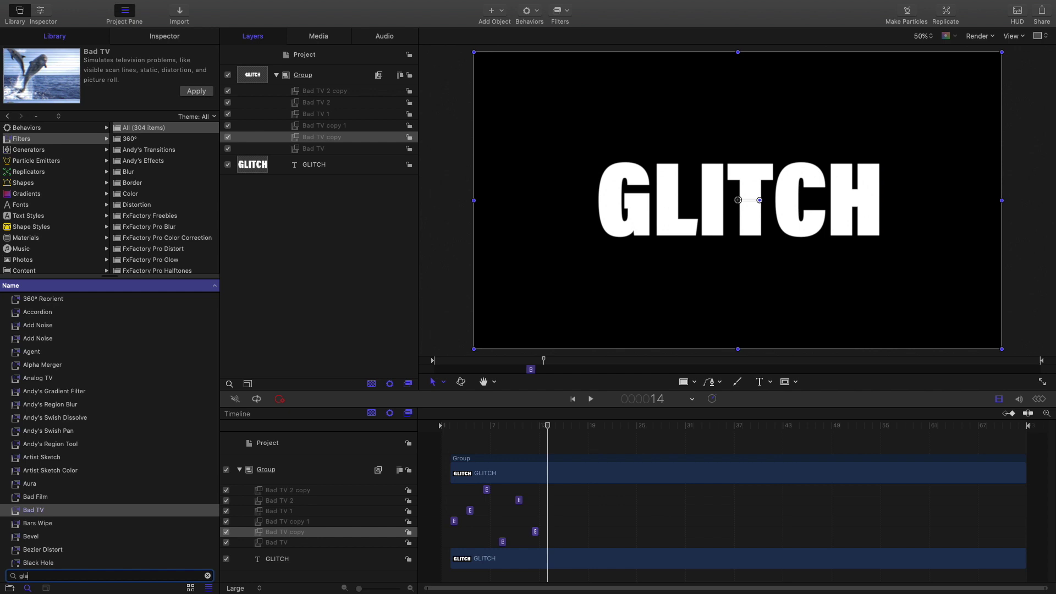
Add a Glass Block filter to the group and trim it to a single frame at frame 12
{"action": "type", "text": "as"}
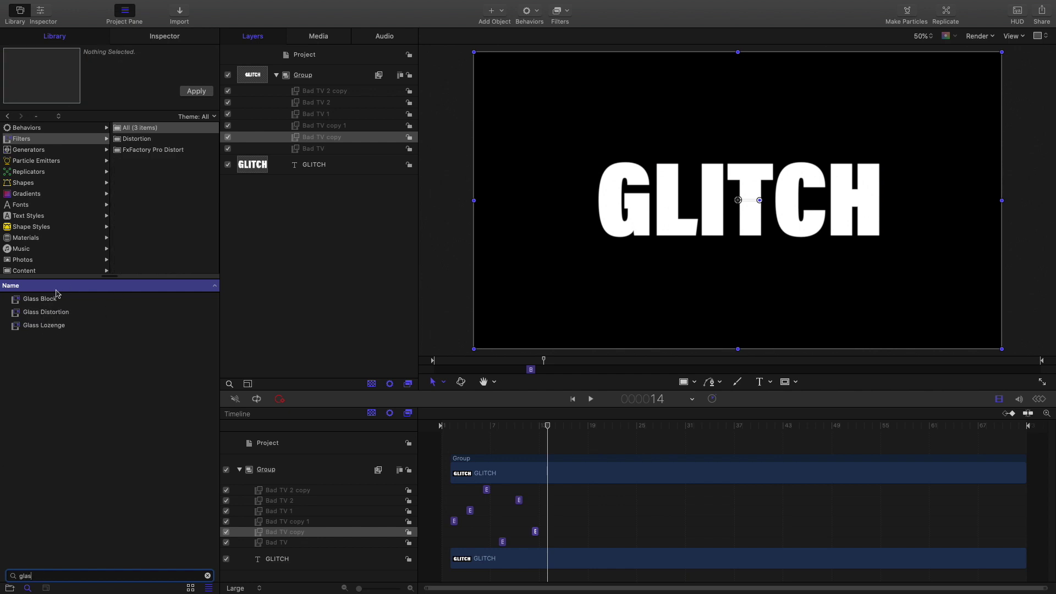
{"action": "left_click_drag", "start_coordinate": [32, 301], "coordinate": [319, 134]}
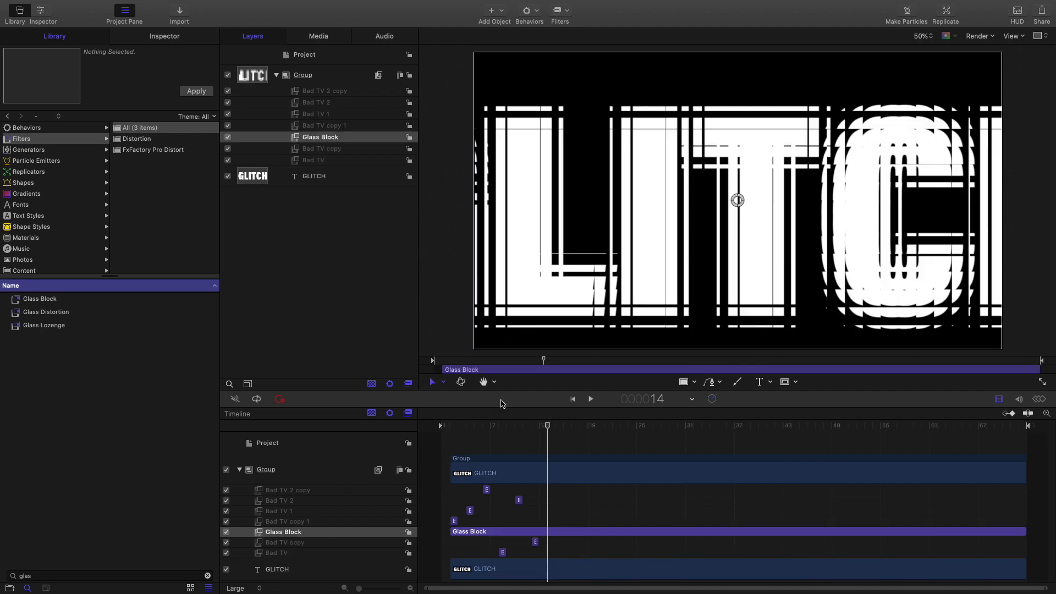
{"action": "left_click_drag", "start_coordinate": [464, 534], "coordinate": [545, 533]}
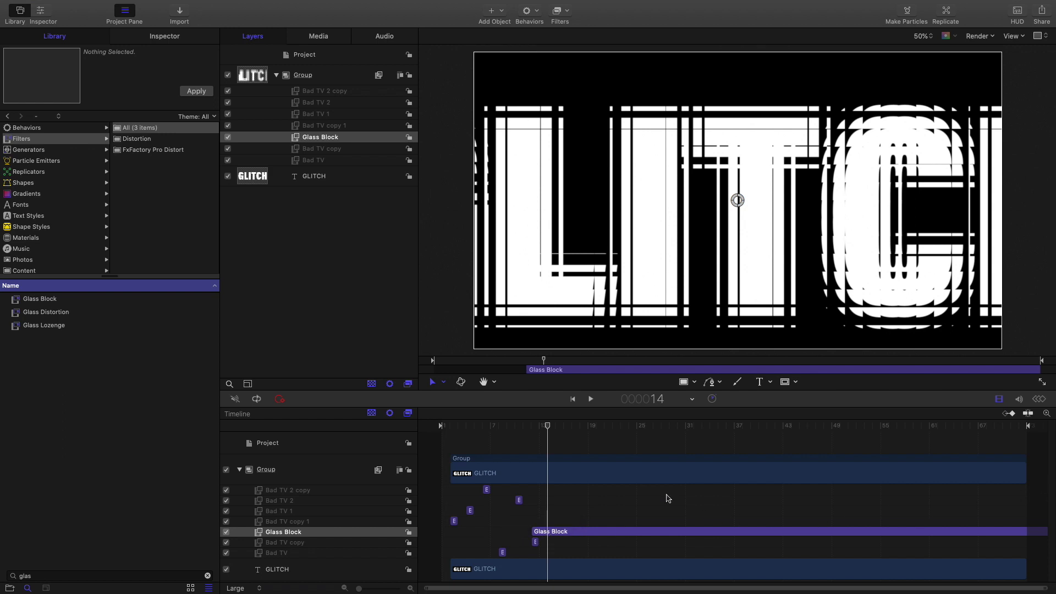
{"action": "key", "text": "o"}
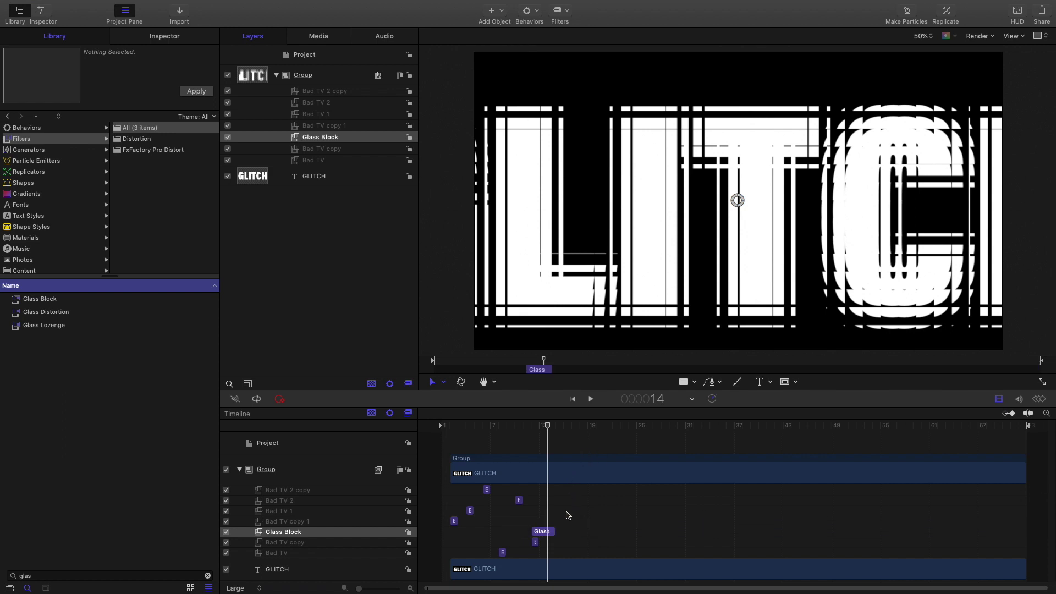
{"action": "left_click_drag", "start_coordinate": [554, 531], "coordinate": [538, 532]}
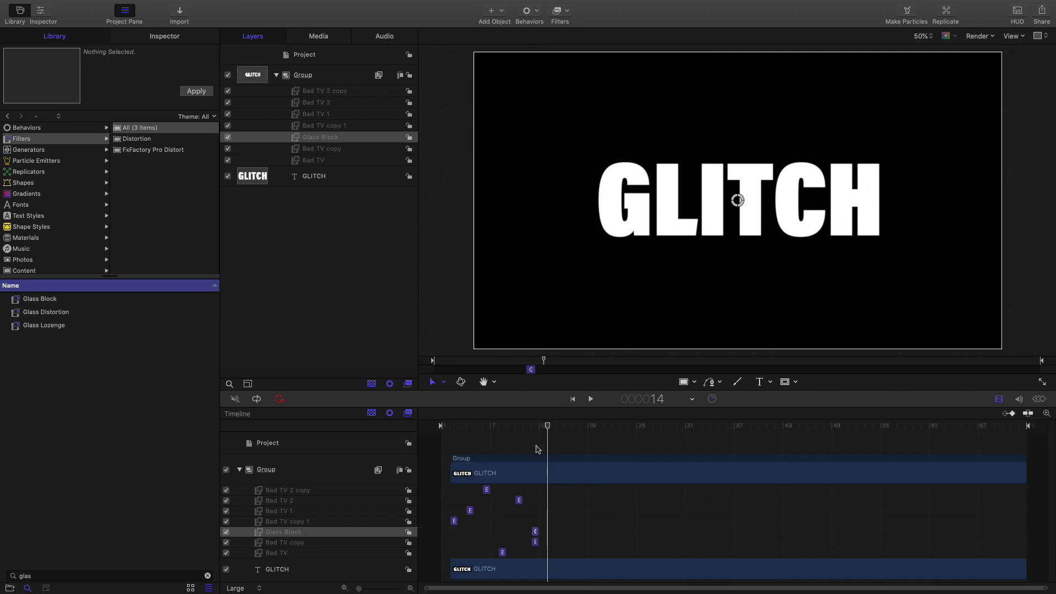
Set the Glass Block filter's Scale to 4.36 and play the animation from the start
{"action": "left_click_drag", "start_coordinate": [549, 428], "coordinate": [532, 429]}
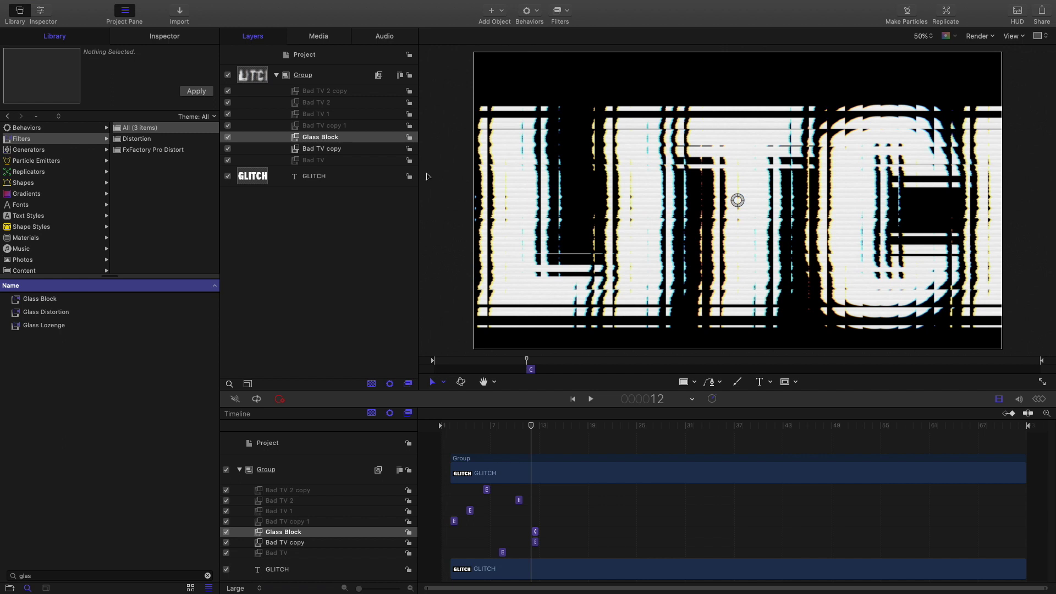
{"action": "left_click", "coordinate": [165, 36]}
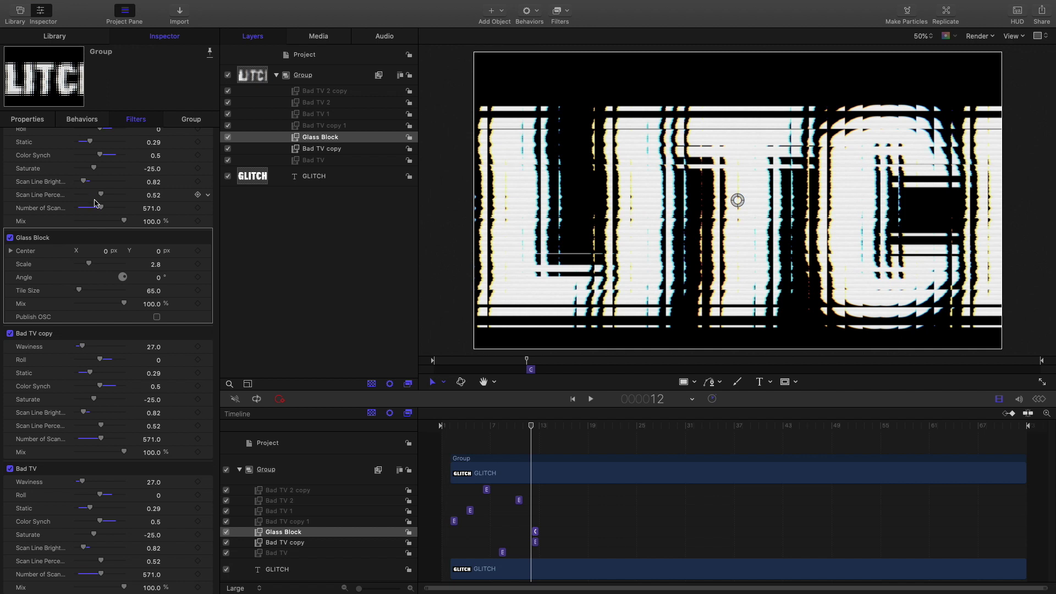
{"action": "left_click_drag", "start_coordinate": [92, 265], "coordinate": [101, 266]}
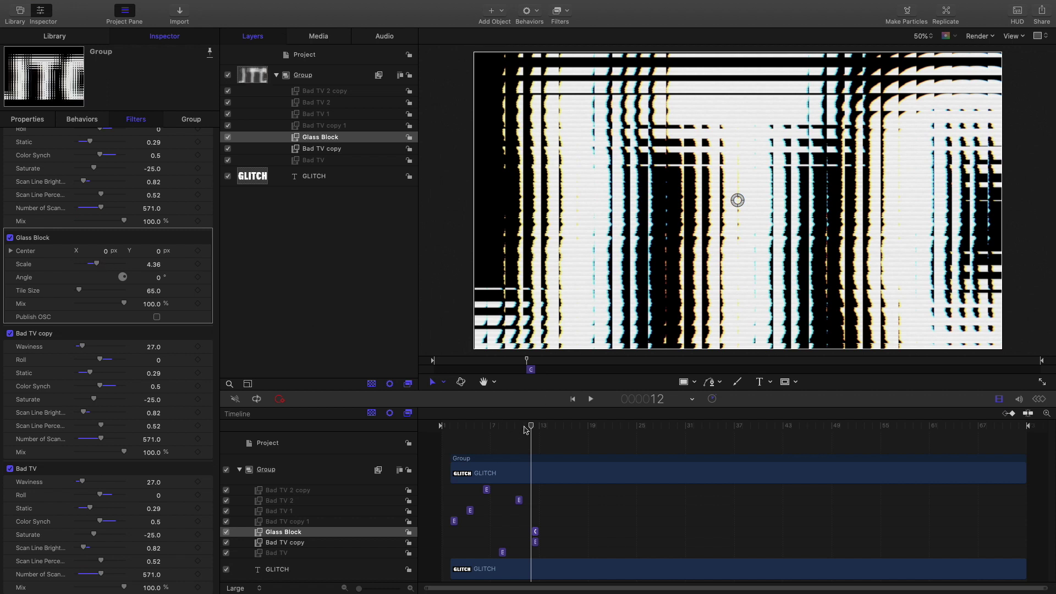
{"action": "left_click_drag", "start_coordinate": [525, 426], "coordinate": [394, 426]}
{"action": "key", "text": "space"}
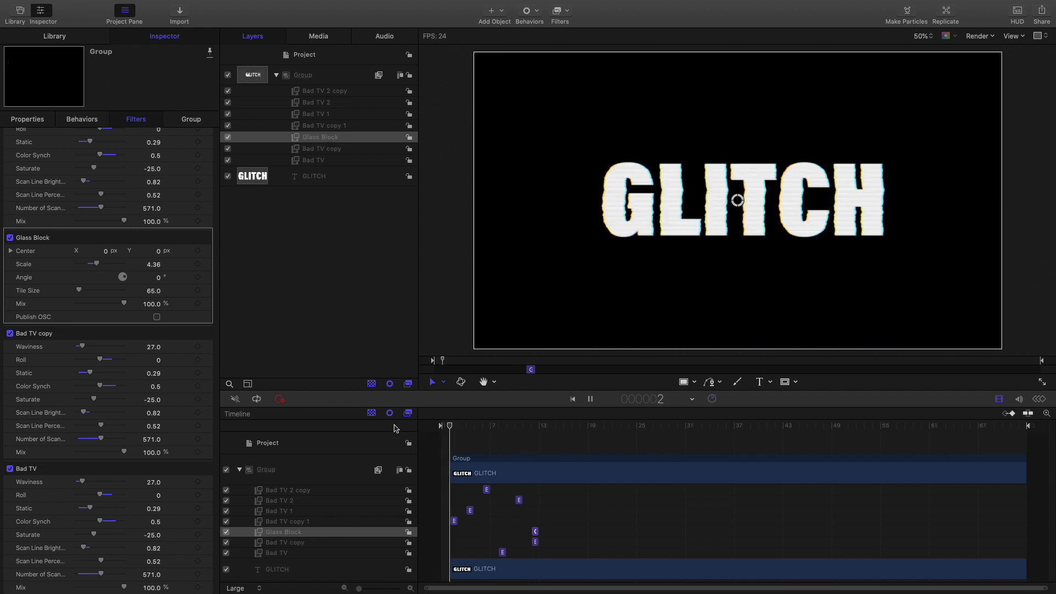
{"action": "key", "text": "space"}
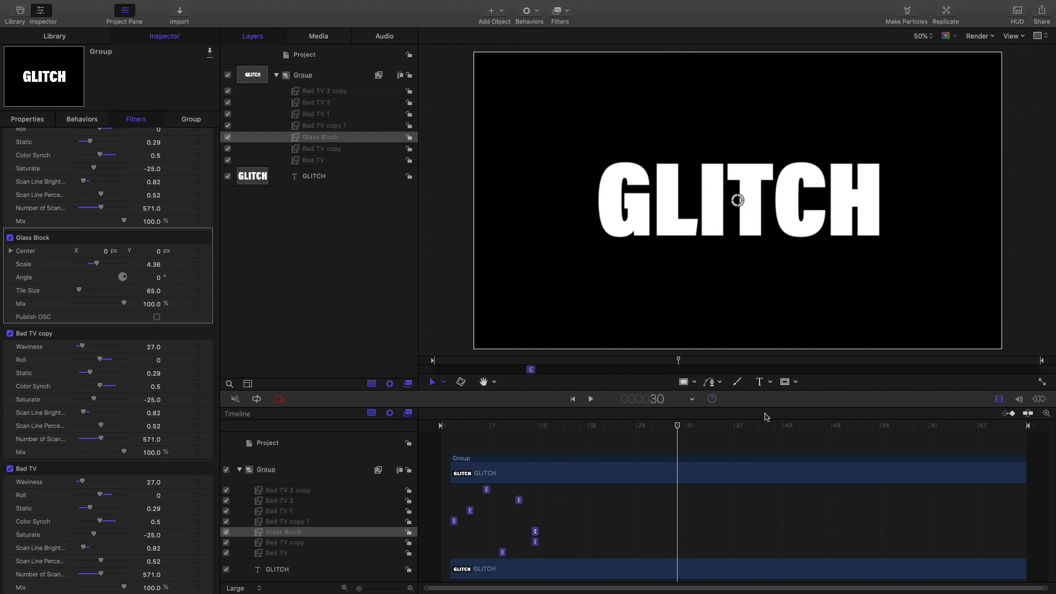
Duplicate the Bad TV filter at frame 2 and place one of the two instances at frame 71
{"action": "left_click", "coordinate": [454, 521]}
{"action": "right_click", "coordinate": [454, 525]}
{"action": "left_click", "coordinate": [482, 429]}
{"action": "left_click_drag", "start_coordinate": [454, 532], "coordinate": [1015, 532]}
Duplicate the Bad TV filter at frame 4 and place one of the two instances at frame 69
{"action": "left_click", "coordinate": [470, 510]}
{"action": "right_click", "coordinate": [470, 511]}
{"action": "left_click", "coordinate": [495, 432]}
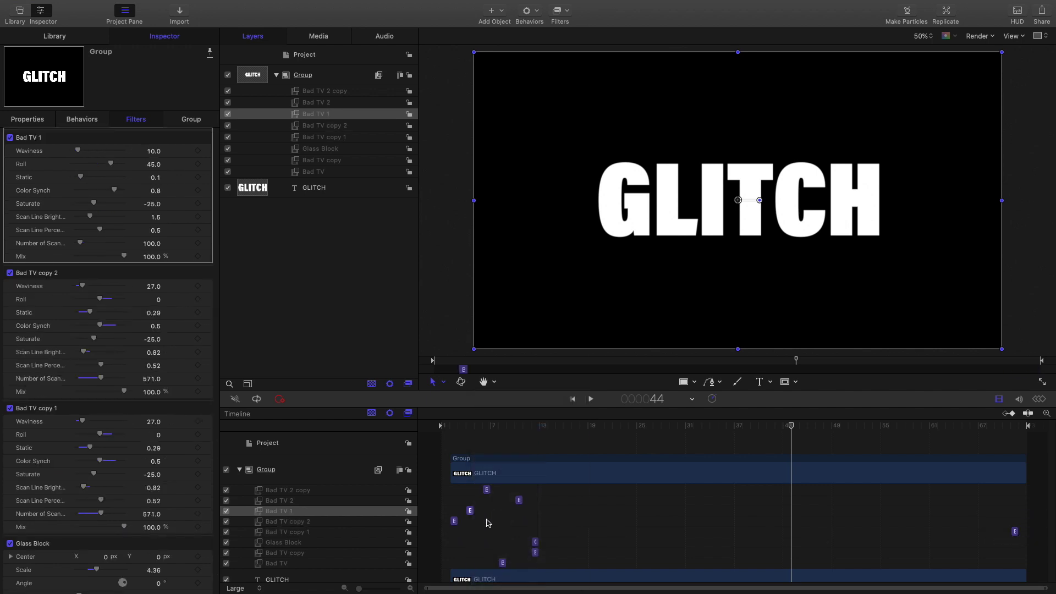
{"action": "left_click_drag", "start_coordinate": [470, 521], "coordinate": [1010, 535]}
Duplicate the Bad TV filter at frame 6 and place one of the two instances at frame 67
{"action": "left_click", "coordinate": [486, 489]}
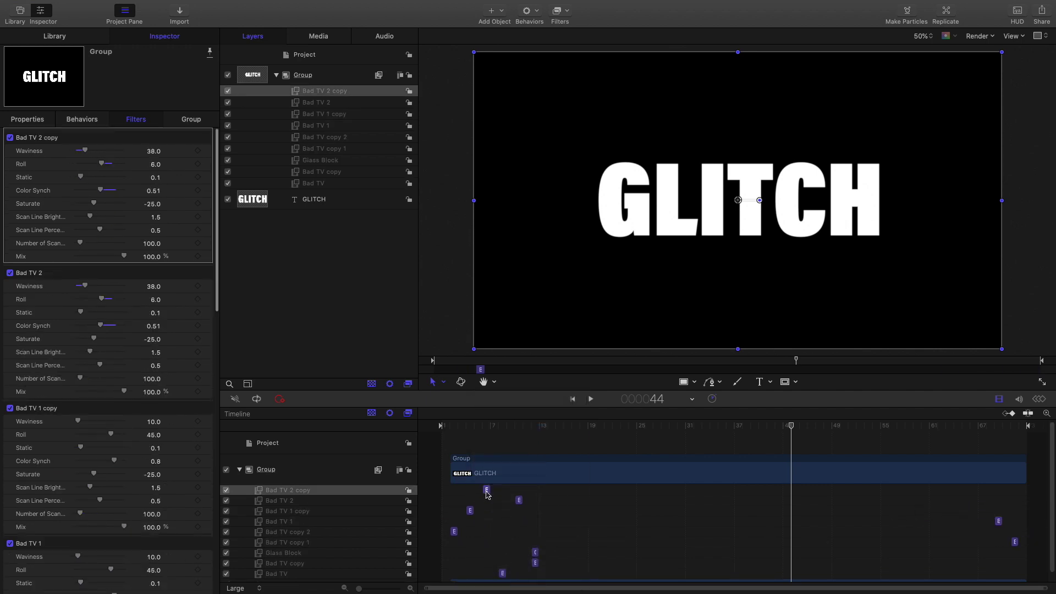
{"action": "right_click", "coordinate": [487, 490]}
{"action": "left_click", "coordinate": [498, 431]}
{"action": "left_click_drag", "start_coordinate": [487, 500], "coordinate": [982, 501]}
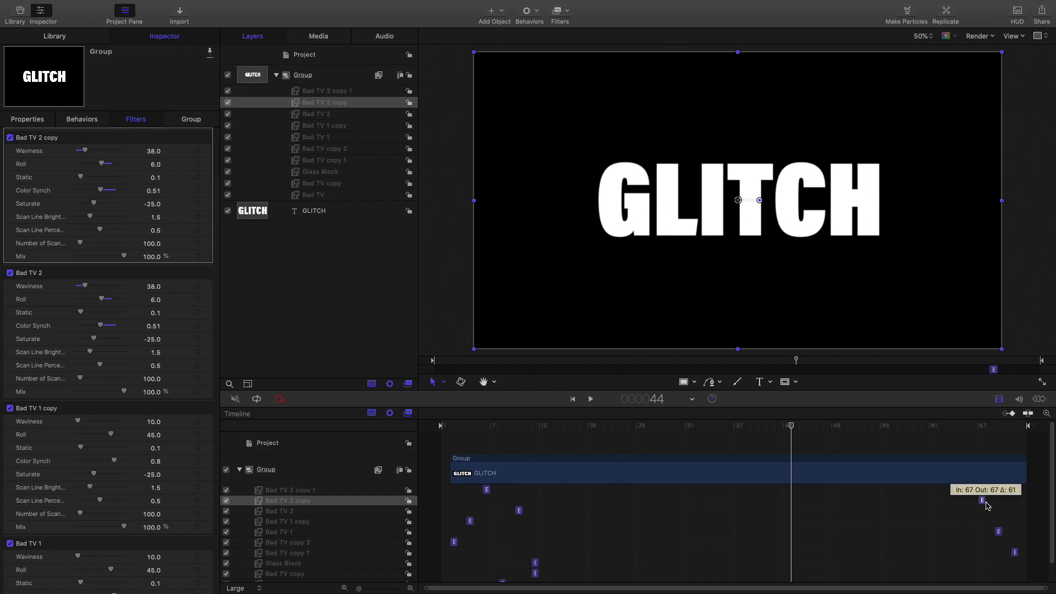
Duplicate the Bad TV filter at frame 8 and place one of the two instances at frame 65
{"action": "left_click", "coordinate": [987, 424]}
{"action": "left_click_drag", "start_coordinate": [987, 422], "coordinate": [971, 425]}
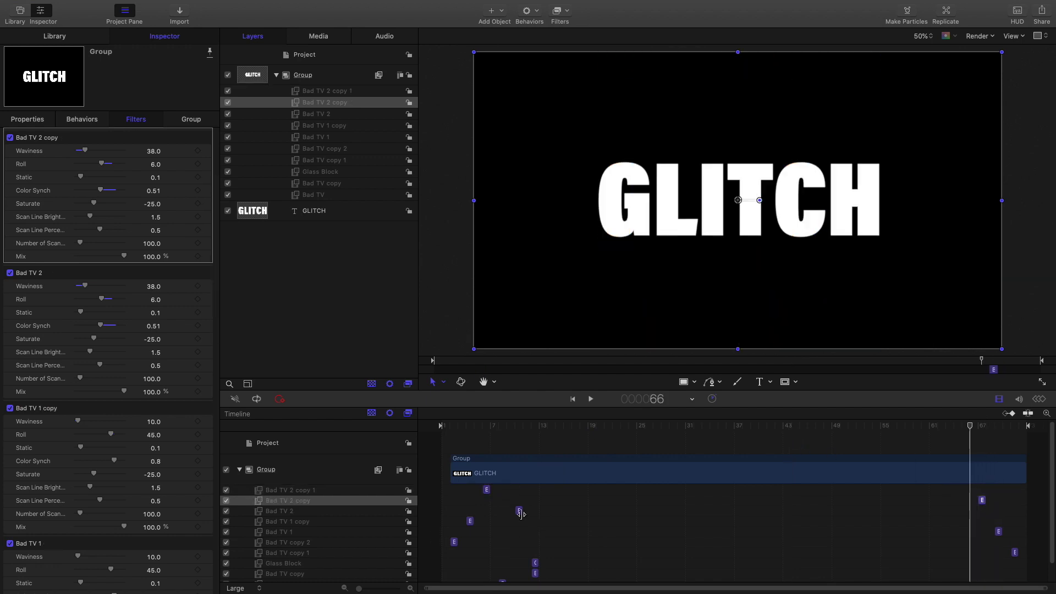
{"action": "scroll", "coordinate": [520, 513], "scroll_direction": "down", "scroll_amount": 2}
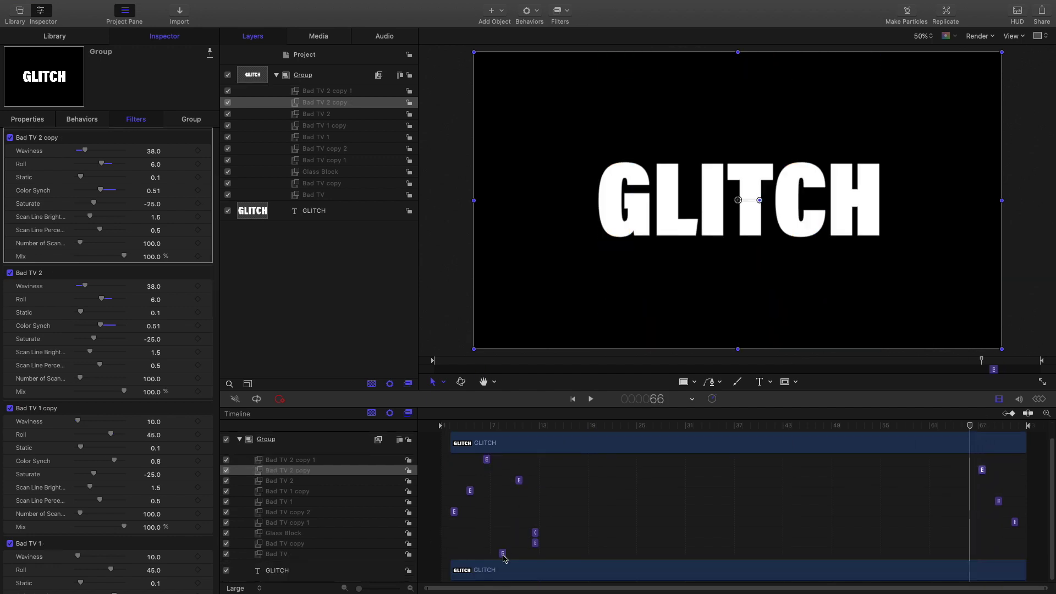
{"action": "right_click", "coordinate": [502, 555]}
{"action": "left_click", "coordinate": [542, 429]}
{"action": "left_click_drag", "start_coordinate": [504, 565], "coordinate": [966, 564]}
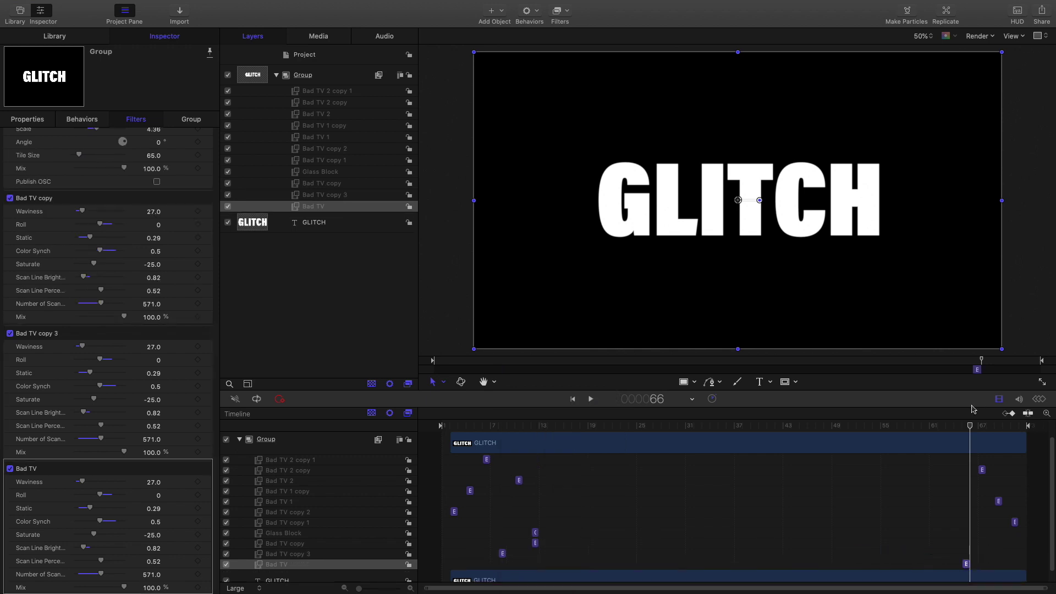
Duplicate the Bad TV filter at frame 10 and place one of the two instances at frame 63
{"action": "key", "text": "Left"}
{"action": "key", "text": "Left"}
{"action": "right_click", "coordinate": [519, 479]}
{"action": "left_click", "coordinate": [538, 428]}
{"action": "left_click_drag", "start_coordinate": [520, 490], "coordinate": [1007, 490]}
Duplicate the Bad TV and Glass Block filters at frame 12 and place one instance of each at frame 61
{"action": "left_click", "coordinate": [939, 427]}
{"action": "right_click", "coordinate": [537, 558]}
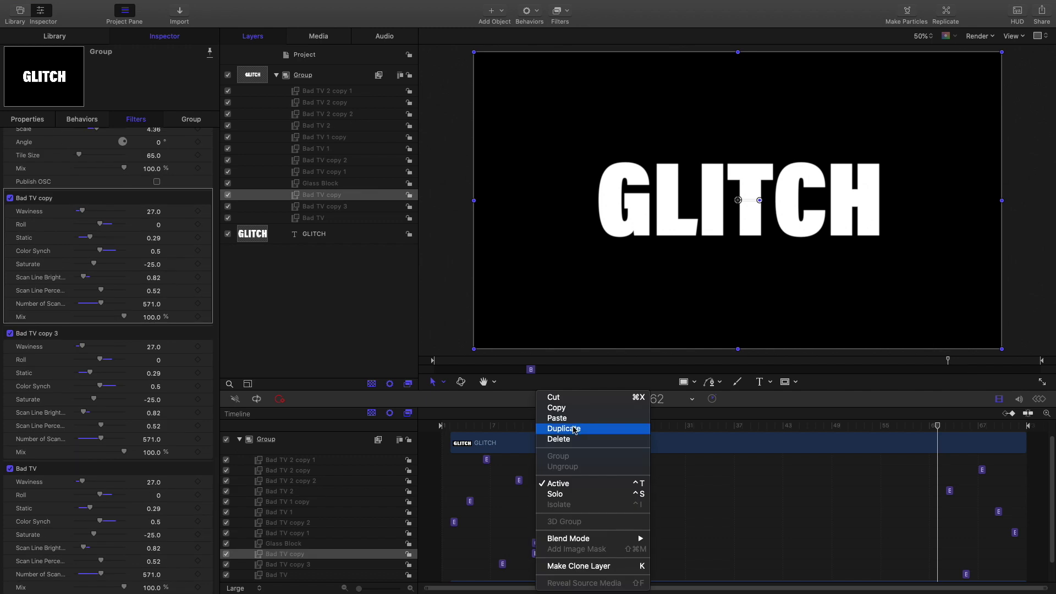
{"action": "left_click", "coordinate": [549, 428]}
{"action": "left_click_drag", "start_coordinate": [536, 564], "coordinate": [934, 564]}
{"action": "right_click", "coordinate": [536, 546]}
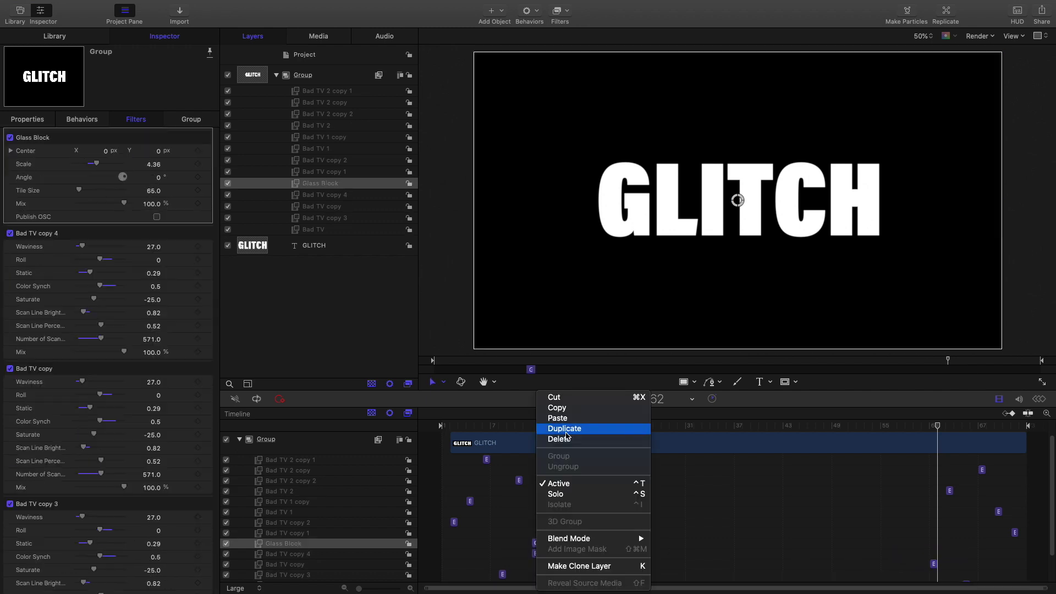
{"action": "left_click", "coordinate": [549, 428]}
{"action": "left_click_drag", "start_coordinate": [536, 554], "coordinate": [934, 553]}
Play the ending, and keyframe the group's opacity at 100% on frame 2 and 0% on frame 3
{"action": "left_click_drag", "start_coordinate": [936, 427], "coordinate": [805, 428]}
{"action": "key", "text": "space"}
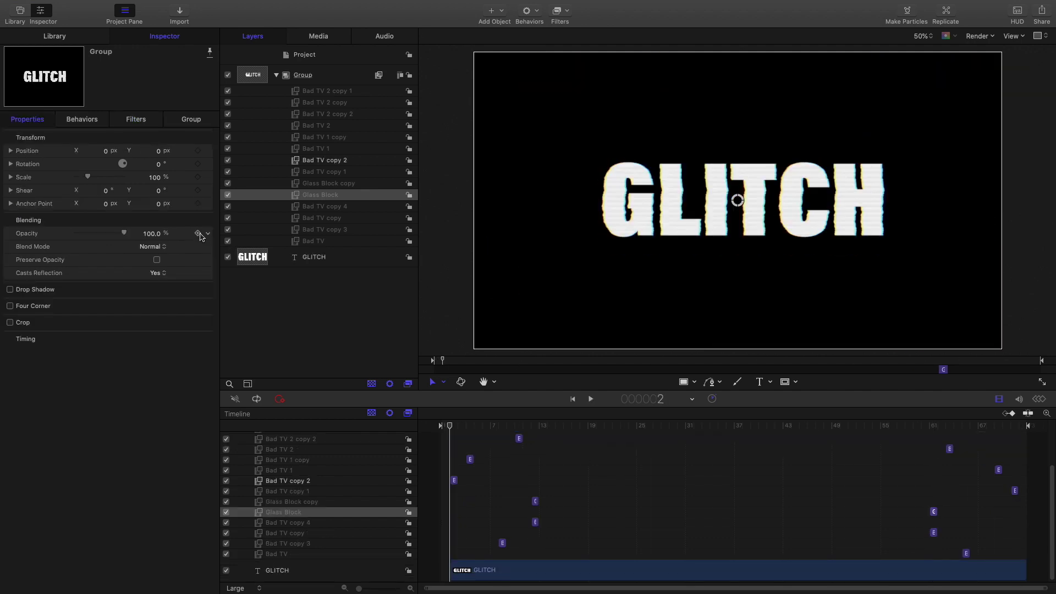
{"action": "left_click", "coordinate": [197, 234]}
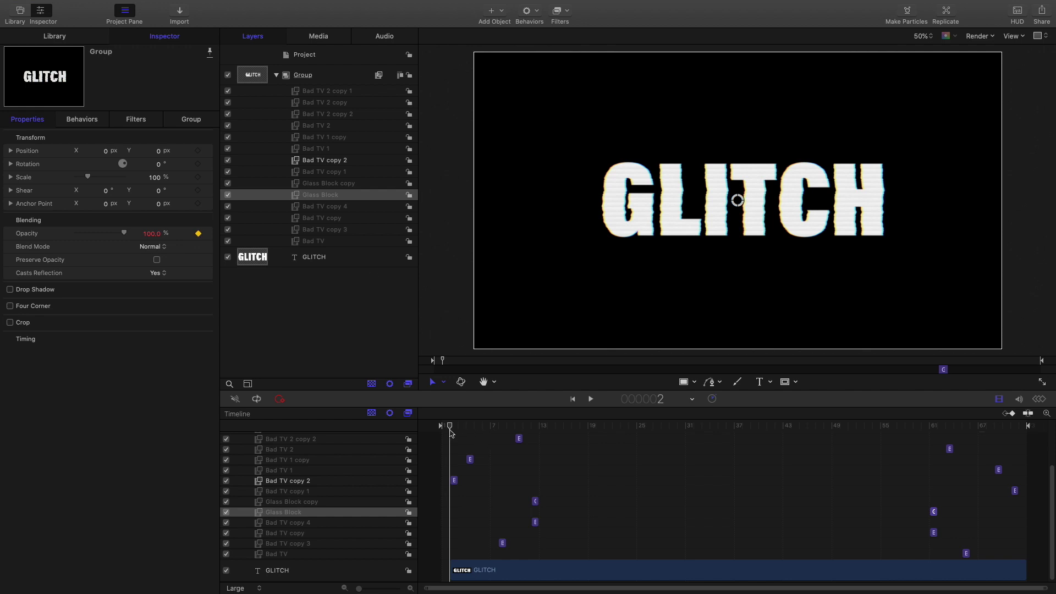
{"action": "left_click_drag", "start_coordinate": [450, 429], "coordinate": [457, 430]}
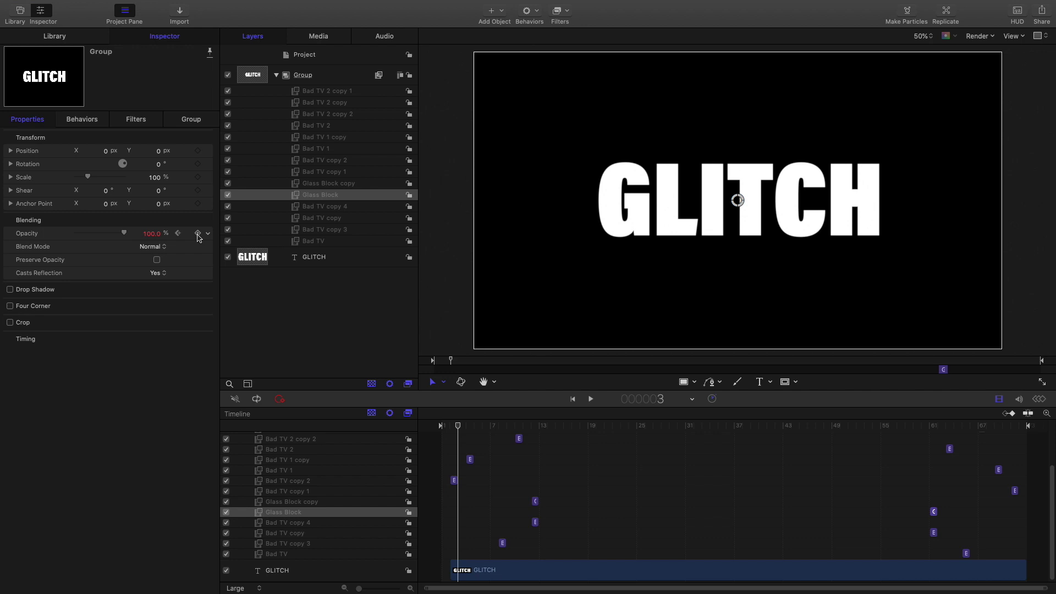
{"action": "left_click_drag", "start_coordinate": [124, 235], "coordinate": [67, 233]}
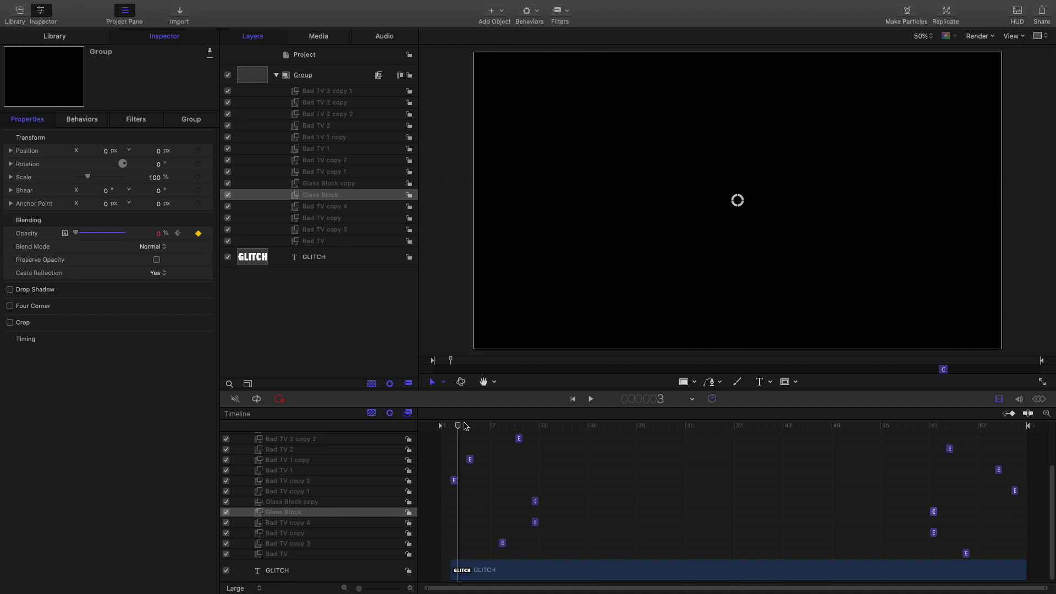
Keyframe the group's opacity at 100% on frame 4 and 0% on frame 5
{"action": "mouse_move", "coordinate": [458, 428]}
{"action": "left_mouse_down"}
{"action": "mouse_move", "coordinate": [450, 427]}
{"action": "mouse_move", "coordinate": [466, 427]}
{"action": "left_mouse_up"}
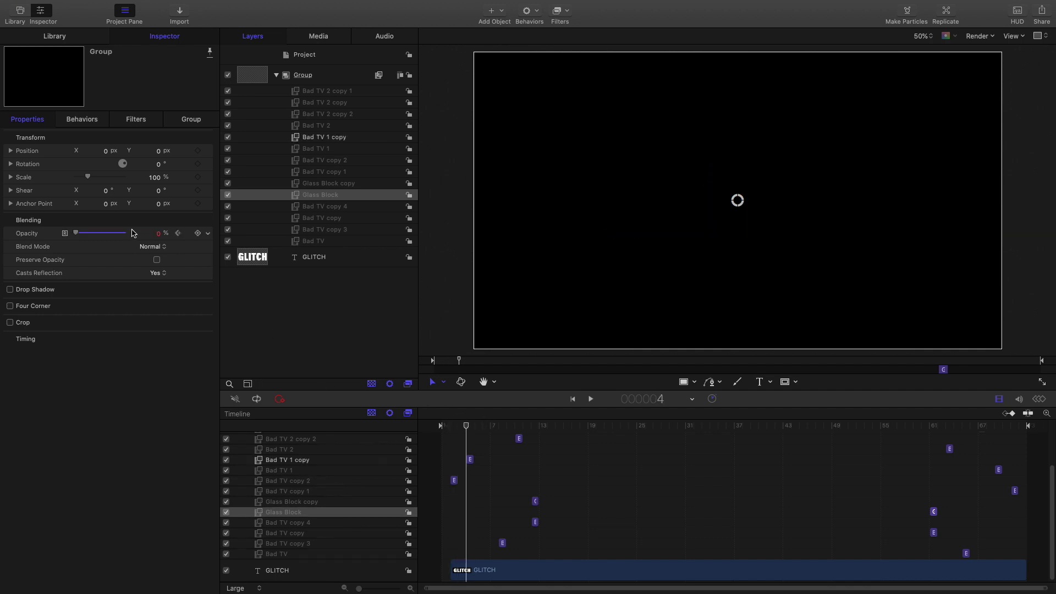
{"action": "left_click", "coordinate": [195, 233]}
{"action": "left_click_drag", "start_coordinate": [78, 235], "coordinate": [154, 240]}
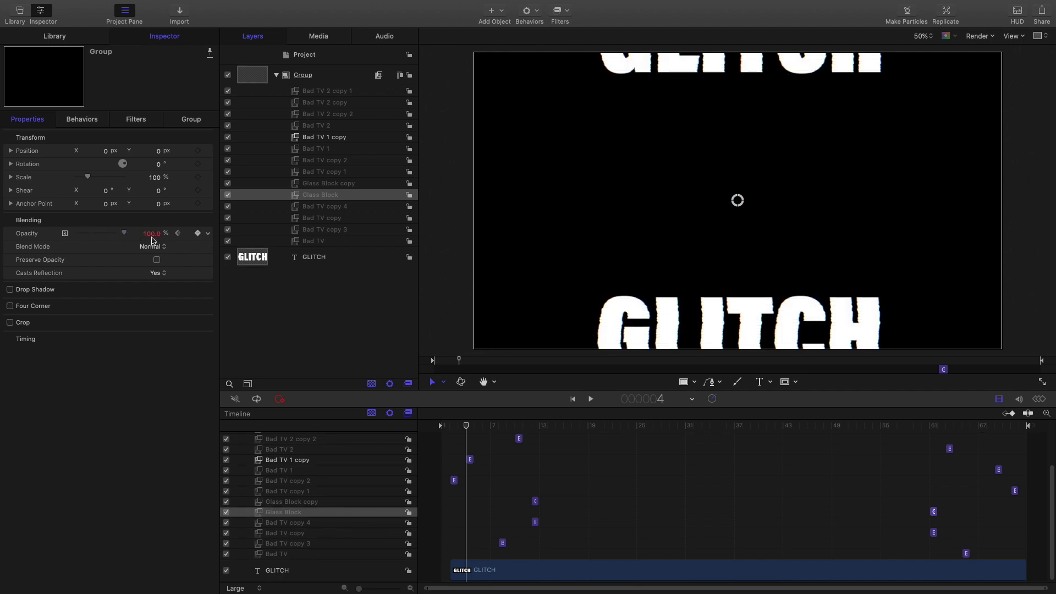
{"action": "left_click_drag", "start_coordinate": [466, 432], "coordinate": [475, 431]}
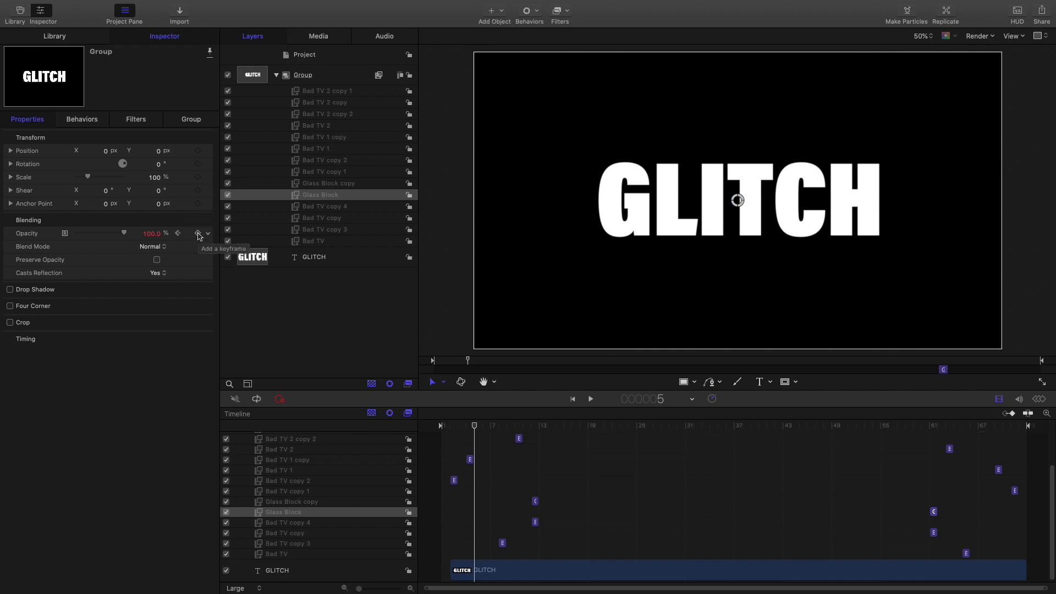
{"action": "left_click", "coordinate": [198, 234]}
{"action": "left_click_drag", "start_coordinate": [125, 234], "coordinate": [72, 233]}
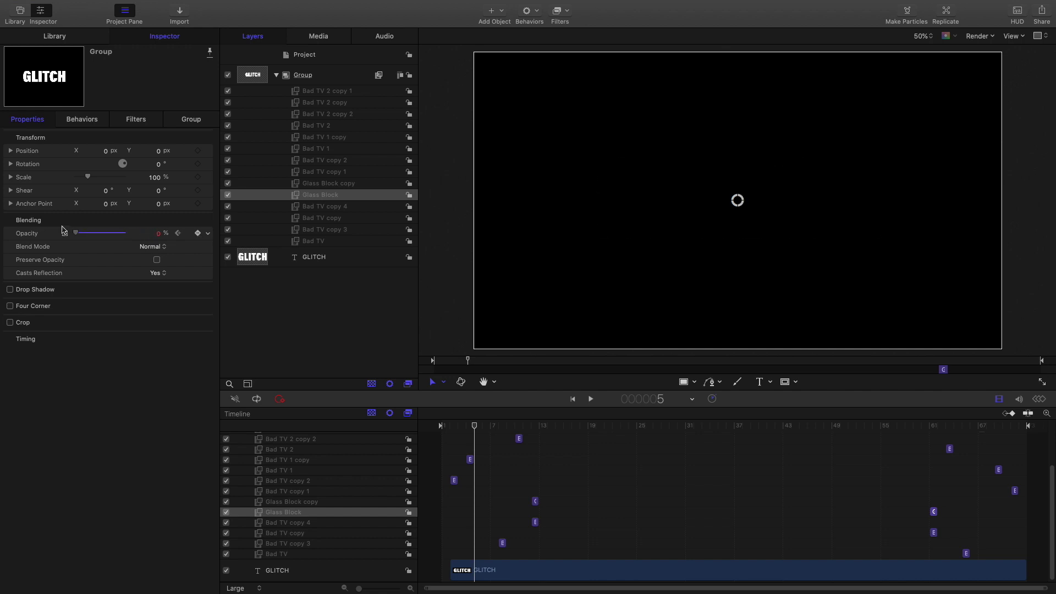
Keyframe the group's opacity from frame 6 through 14, alternating 100% on even frames and 0% on odd frames
{"action": "key", "text": "Right"}
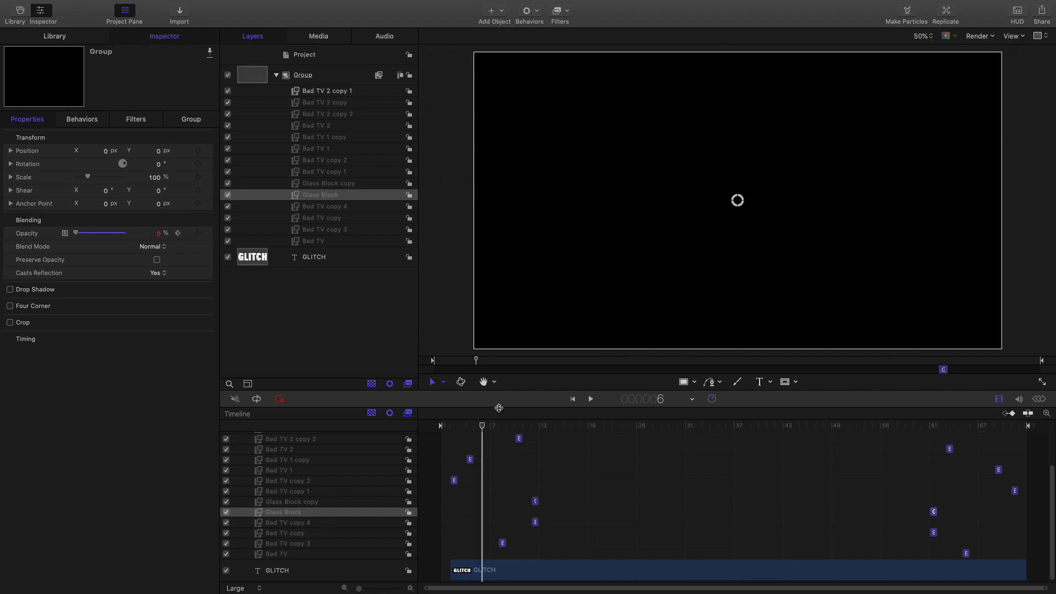
{"action": "key", "text": "Right"}
{"action": "key", "text": "Right"}
{"action": "key", "text": "Right"}
{"action": "key", "text": "Right"}
{"action": "key", "text": "Right"}
{"action": "key", "text": "Right"}
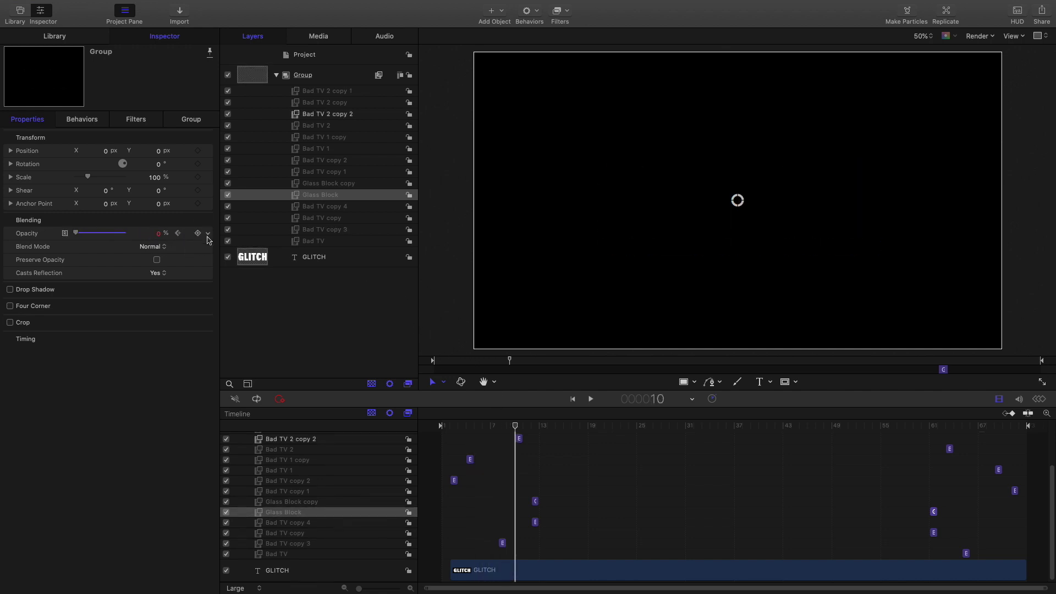
{"action": "left_click_drag", "start_coordinate": [75, 233], "coordinate": [126, 233]}
{"action": "key", "text": "Right"}
Keyframe the group's opacity from frame 60 through 72, alternating 0% on even frames and 100% on odd frames
{"action": "key", "text": "Right"}
{"action": "left_click_drag", "start_coordinate": [126, 233], "coordinate": [75, 233]}
{"action": "left_click", "coordinate": [924, 427]}
{"action": "key", "text": "Right"}
{"action": "key", "text": "Right"}
{"action": "key", "text": "Right"}
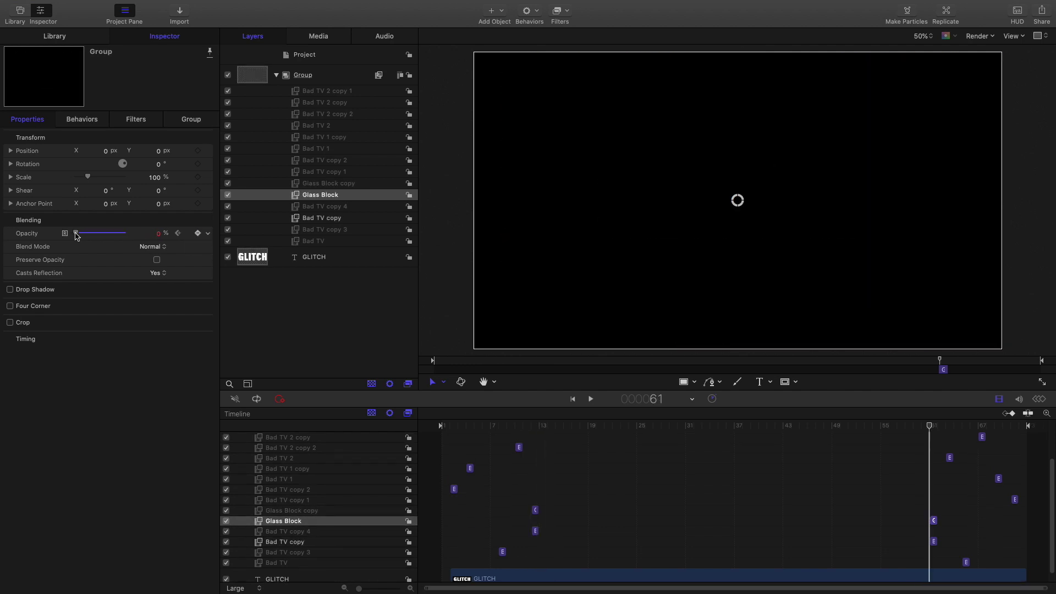
{"action": "key", "text": "Right"}
{"action": "key", "text": "Right"}
{"action": "key", "text": "Right"}
{"action": "key", "text": "Right"}
{"action": "key", "text": "Right"}
{"action": "key", "text": "Right"}
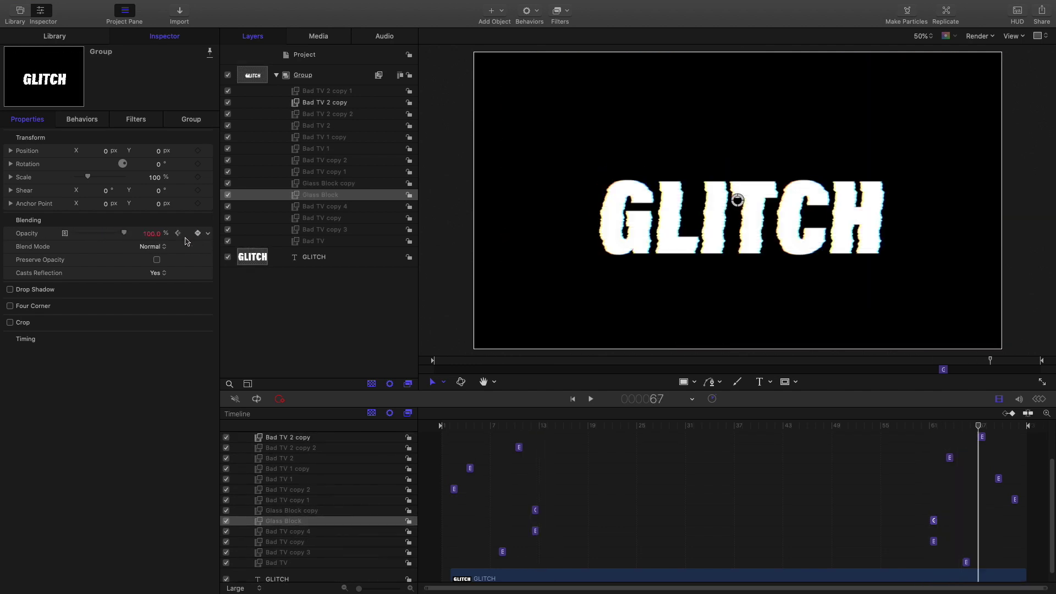
{"action": "key", "text": "Right"}
{"action": "key", "text": "Right"}
{"action": "key", "text": "Right"}
{"action": "left_click_drag", "start_coordinate": [125, 233], "coordinate": [76, 233]}
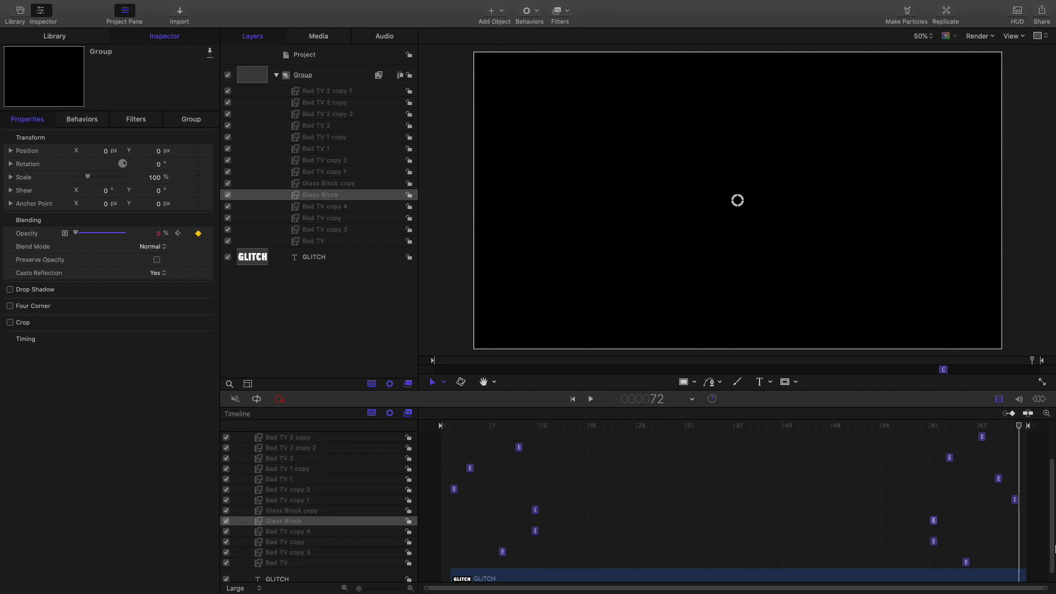
Show the group's opacity curve in the Keyframe Editor and add a 100% opacity keyframe at frame 59
{"action": "left_click_drag", "start_coordinate": [1018, 426], "coordinate": [920, 435]}
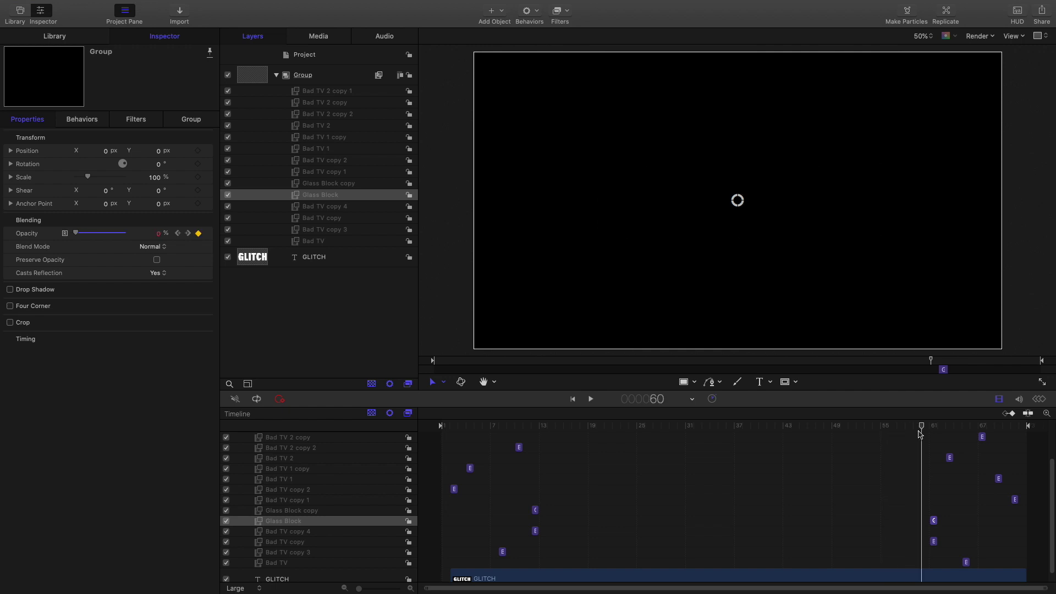
{"action": "left_click", "coordinate": [1041, 399]}
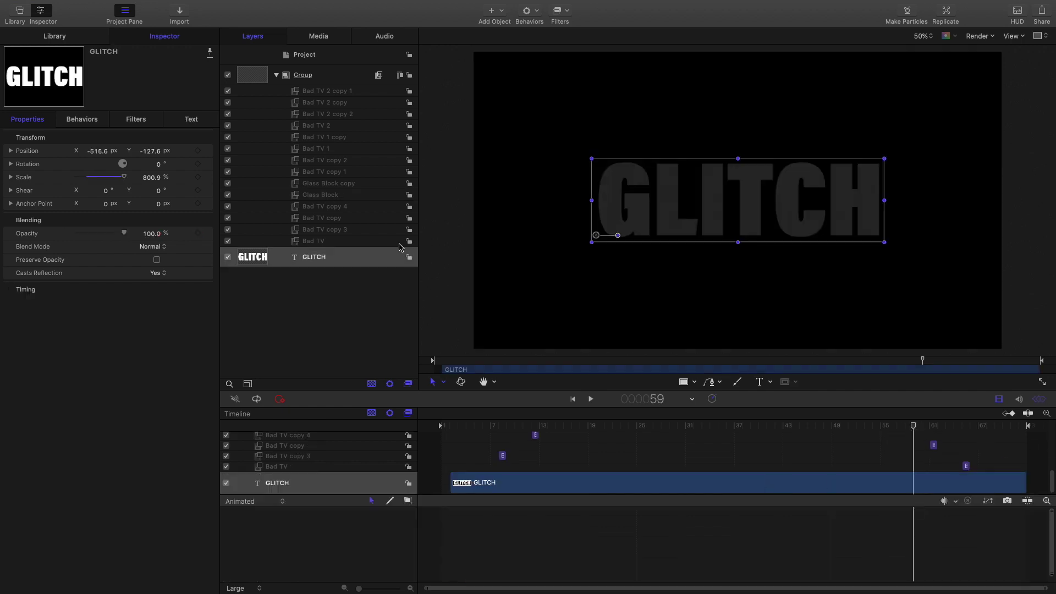
{"action": "left_click", "coordinate": [300, 77]}
{"action": "scroll", "coordinate": [876, 529], "scroll_direction": "down", "scroll_amount": 3}
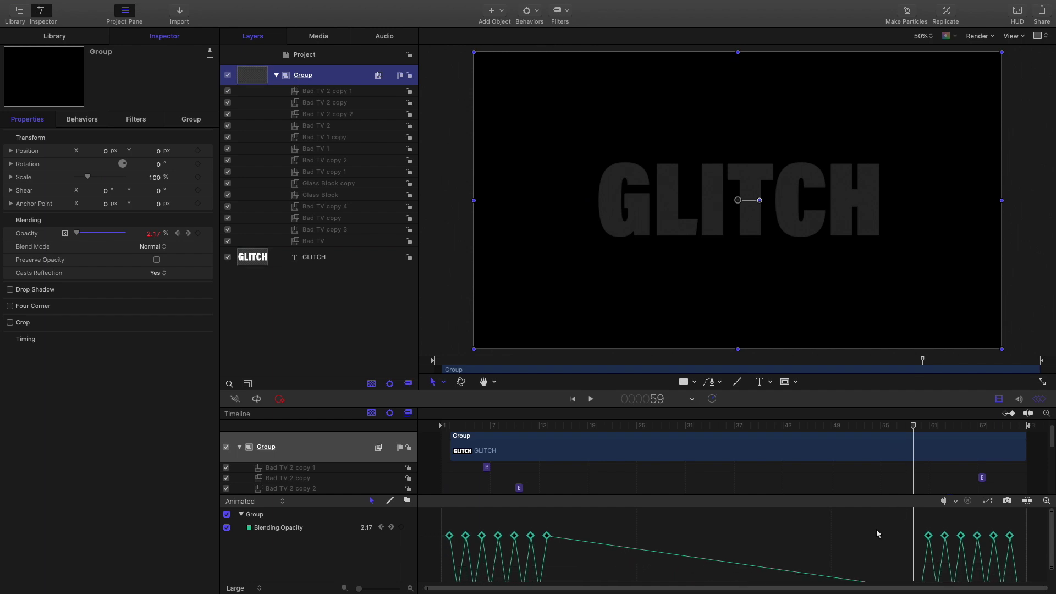
{"action": "scroll", "coordinate": [874, 531], "scroll_direction": "down", "scroll_amount": 3}
{"action": "double_click", "coordinate": [913, 569]}
{"action": "left_click_drag", "start_coordinate": [913, 569], "coordinate": [913, 509]}
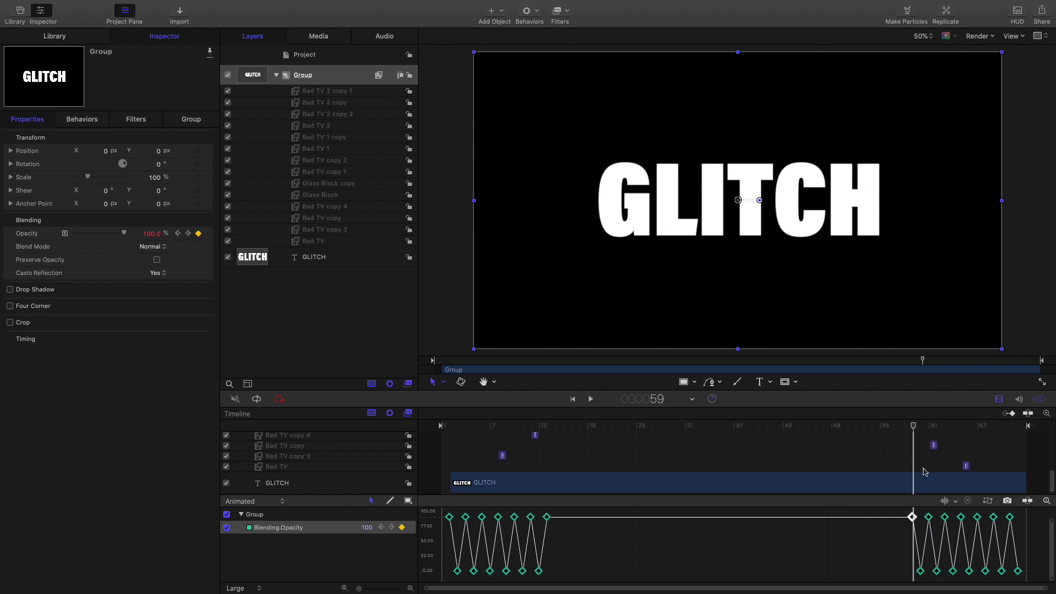
Play the title animation from frame 1 to review the opacity flicker
{"action": "left_click_drag", "start_coordinate": [914, 427], "coordinate": [306, 415]}
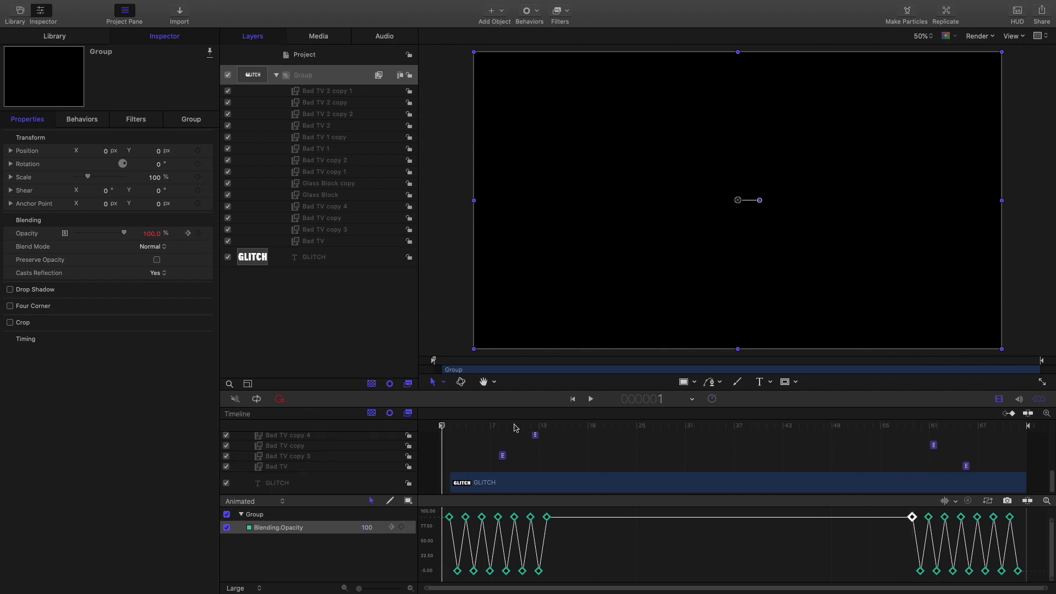
{"action": "key", "text": "space"}
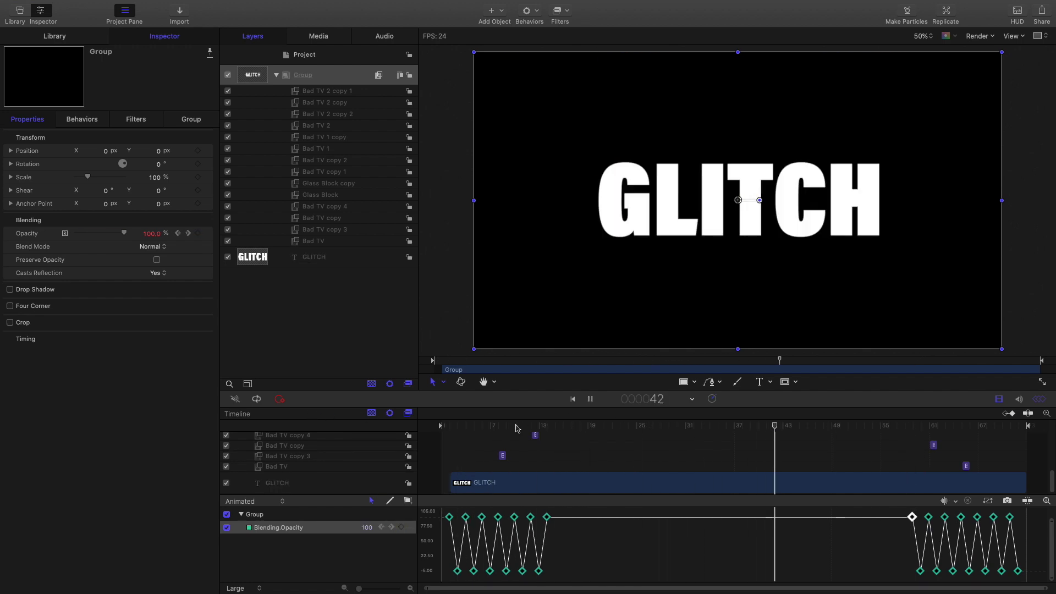